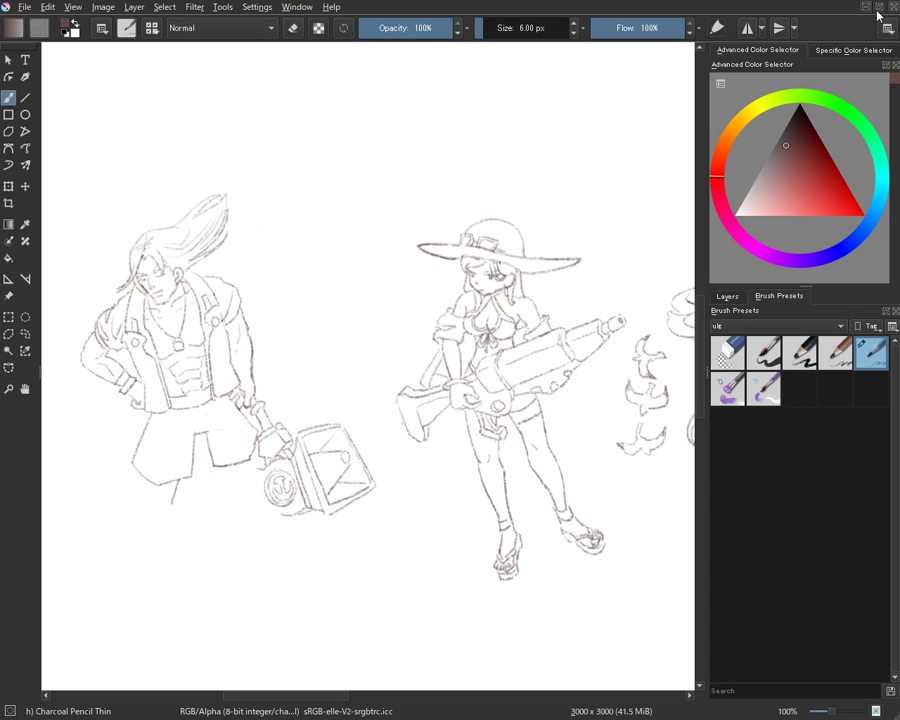
left_click(870, 11)
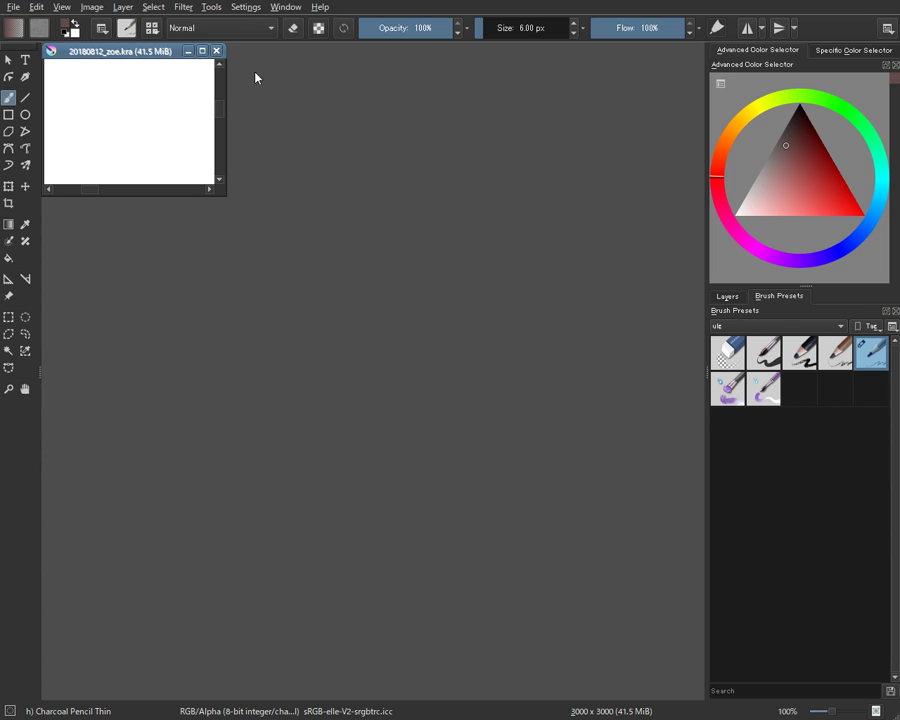
left_click(202, 52)
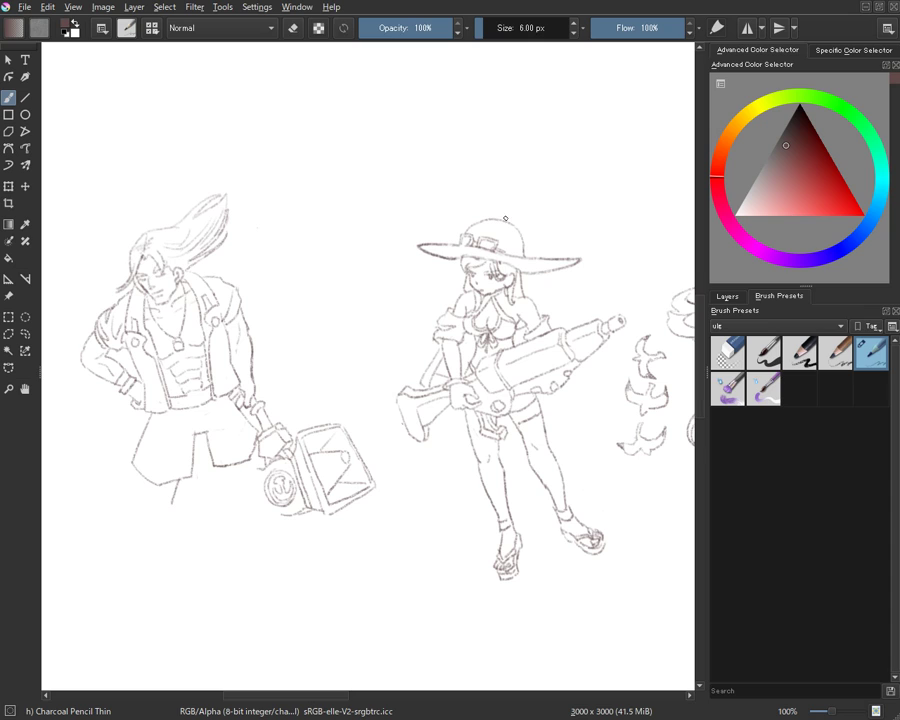
key("ctrl")
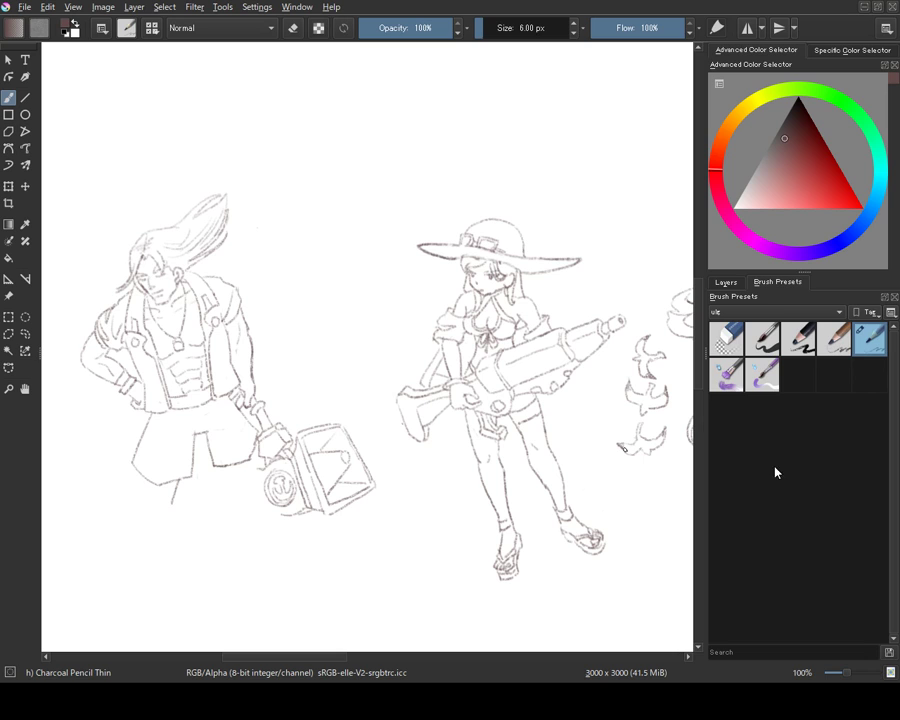
Show the sketch in canvas-only view, and bring the interface back
key("period")
key("period")
key("Tab")
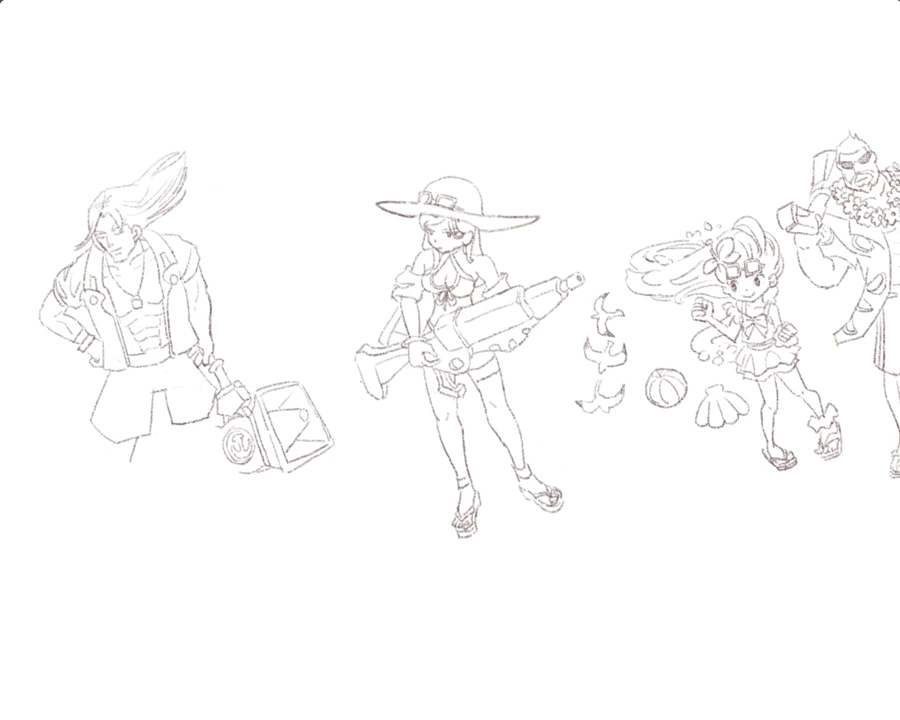
key("Tab")
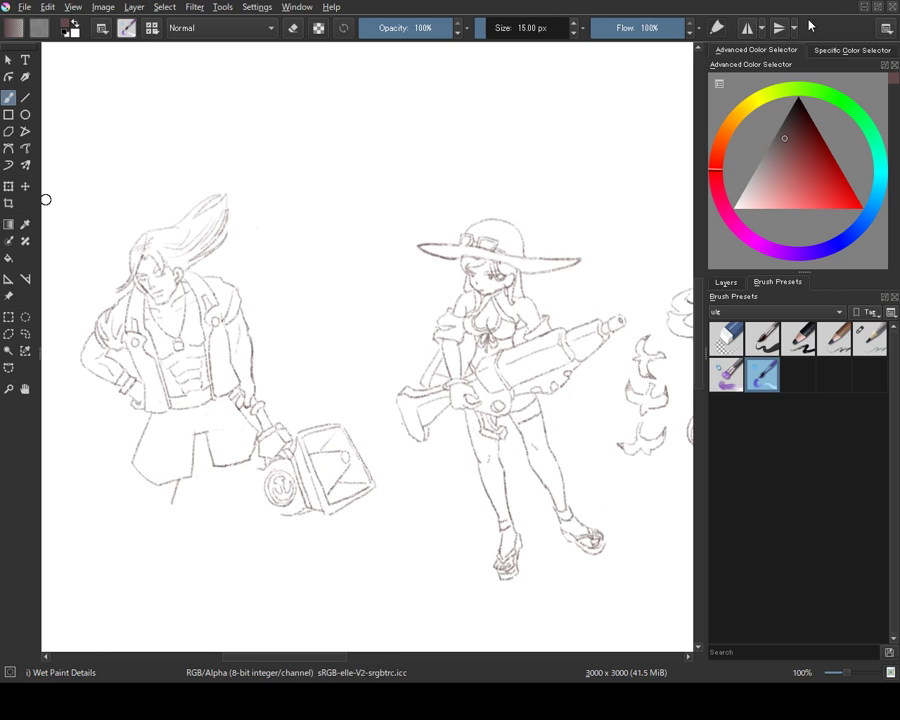
Reduce the program window so it covers only part of the display, with the drawing maximized inside it
double_click(375, 6)
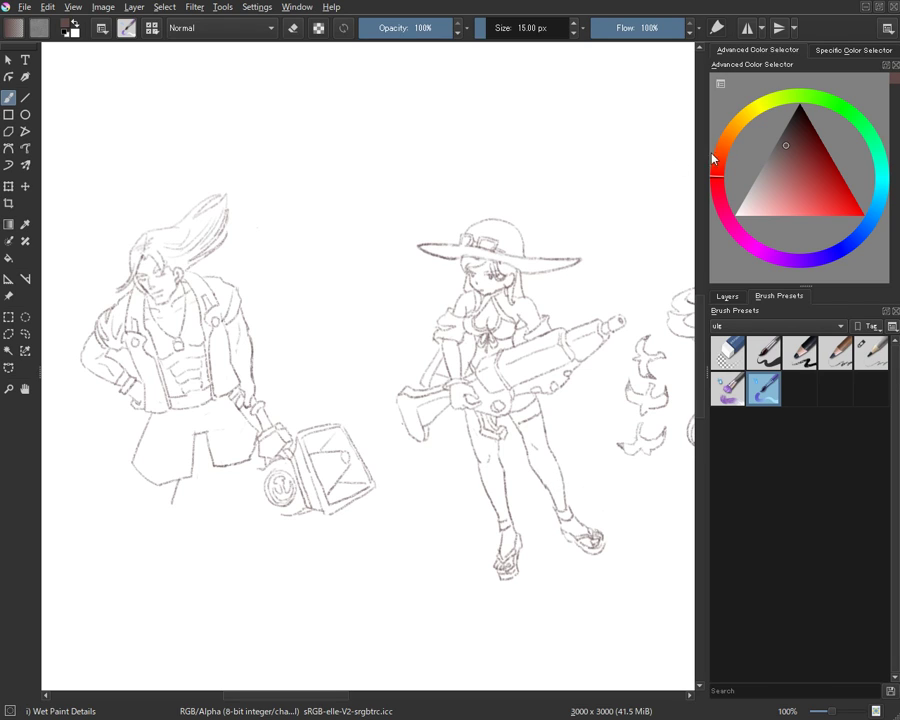
left_click(879, 6)
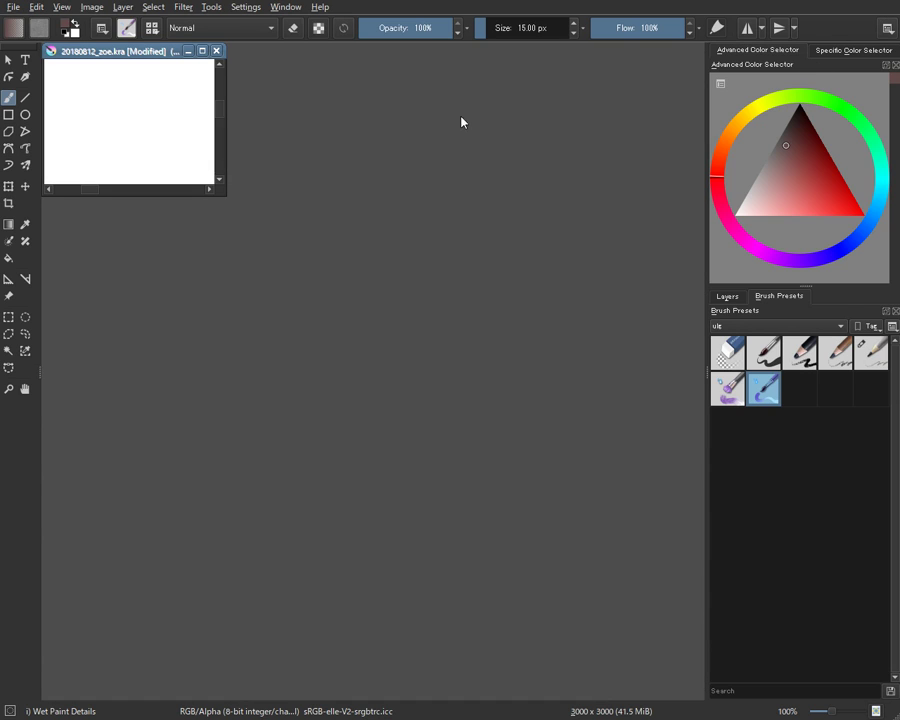
left_click(201, 50)
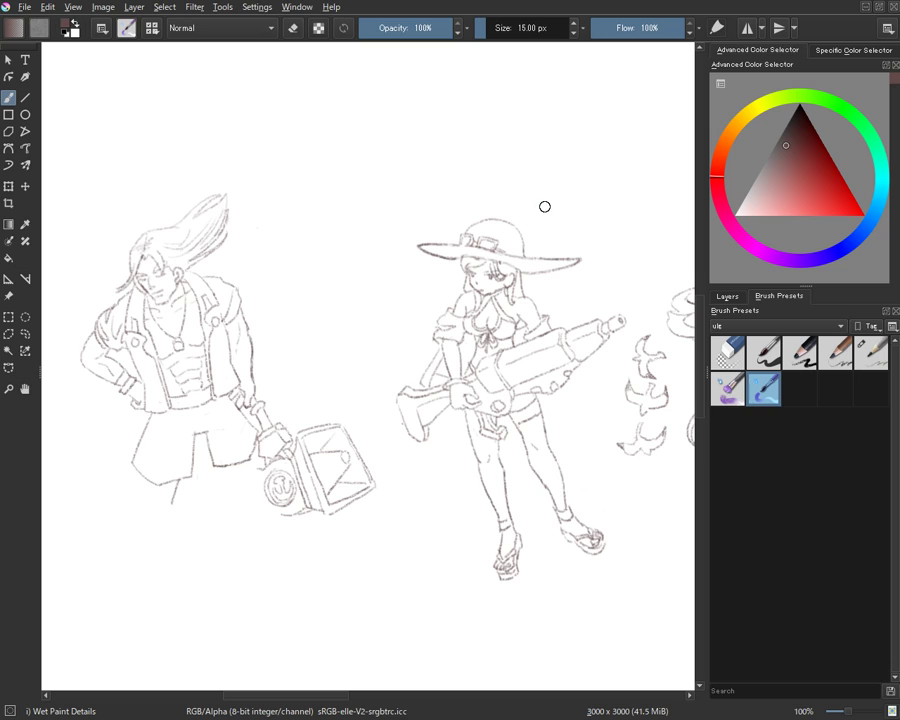
key("ctrl+shift+f")
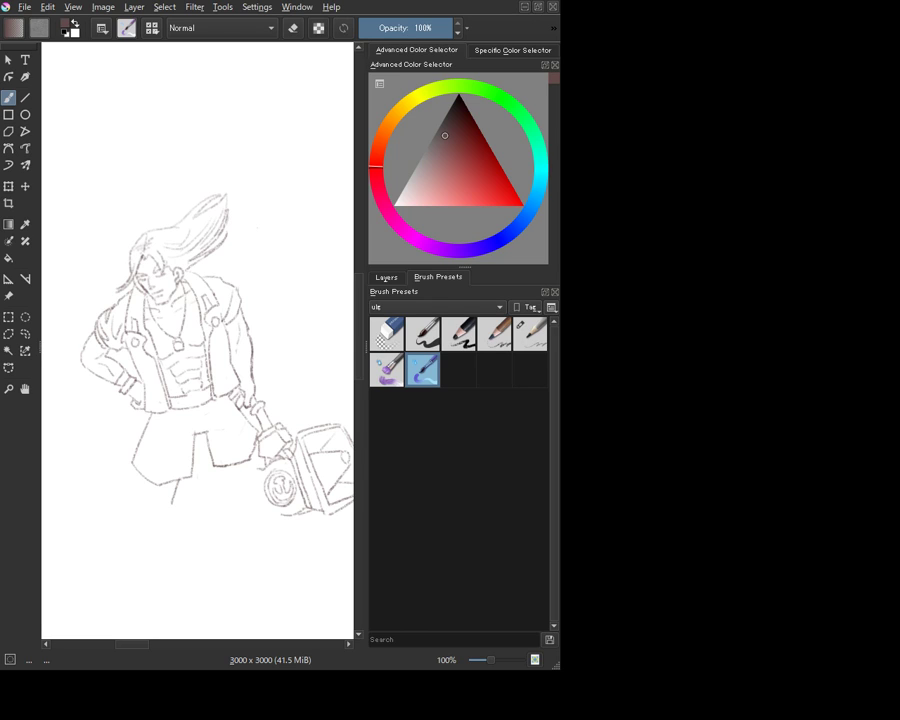
Choose the Charcoal Pencil Thin brush preset for sketching
left_click(532, 336)
left_click(390, 336)
left_click(516, 336)
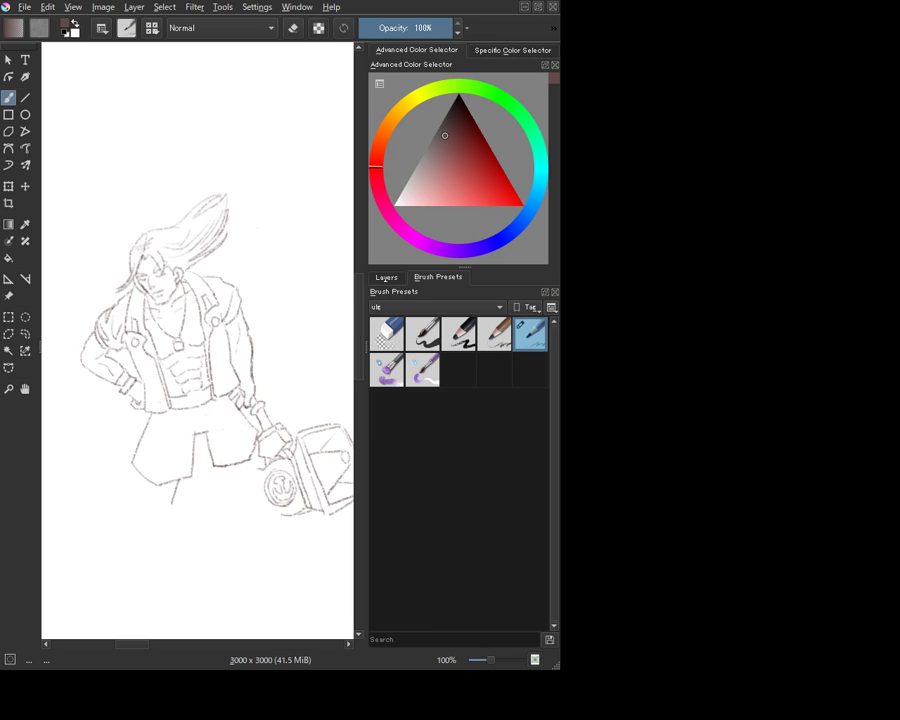
mouse_move(215, 522)
left_mouse_down()
mouse_move(243, 534)
mouse_move(265, 522)
left_mouse_up()
key("ctrl+z")
left_click_drag(66, 283, 95, 314)
key("ctrl+z")
mouse_move(249, 258)
left_mouse_down()
mouse_move(264, 294)
mouse_move(281, 304)
left_mouse_up()
key("ctrl+z")
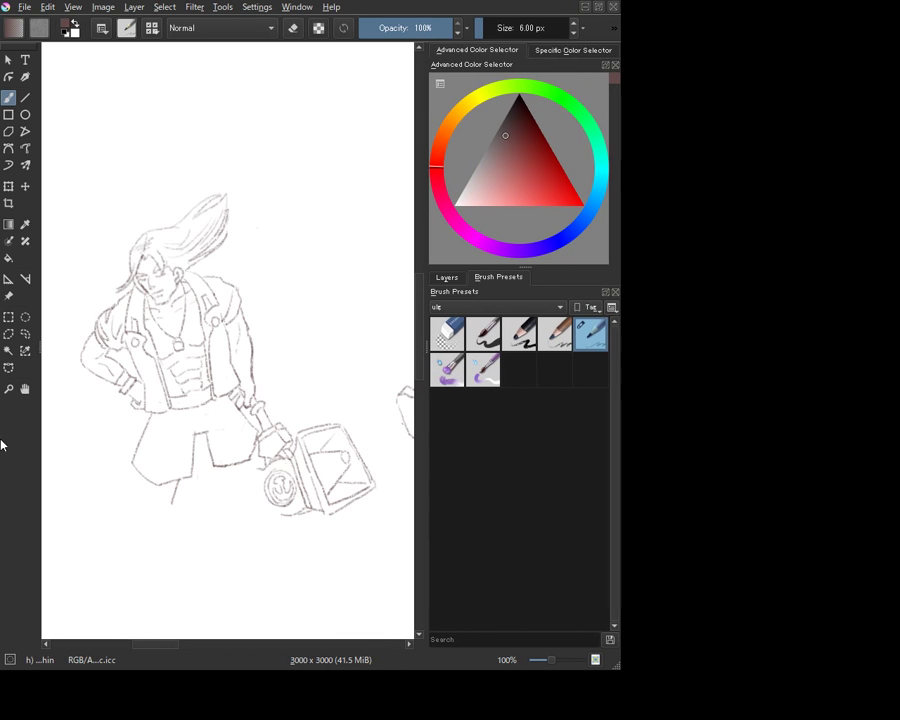
left_click_drag(318, 330, 328, 356)
key("ctrl+z")
Sketch the belt at the long-haired man's waist in the line art's colour, and widen the canvas area slightly
key("ctrl")
scroll(250, 390, "down", 3)
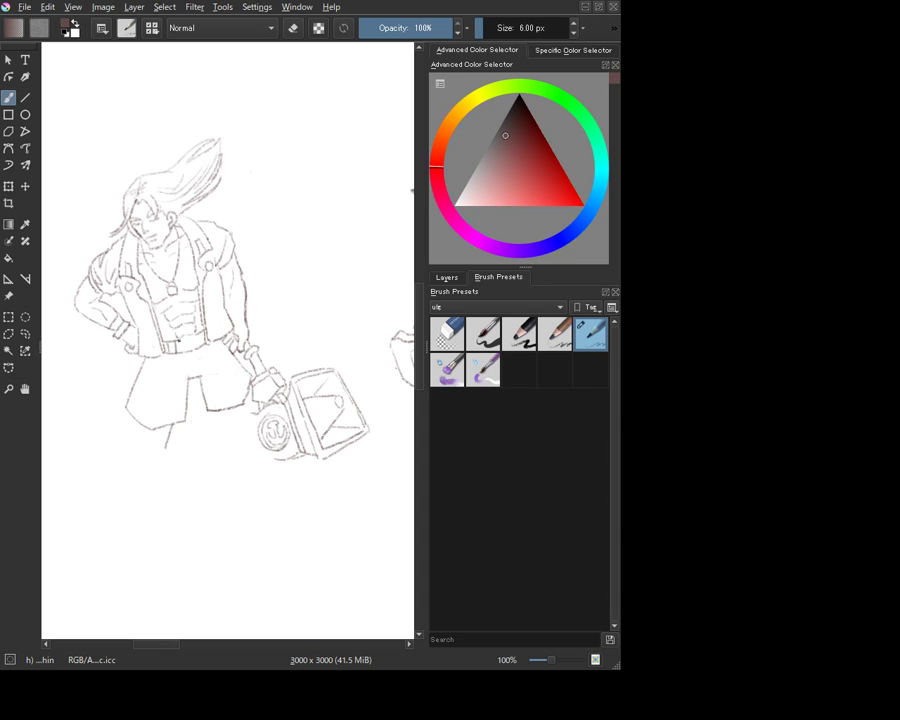
left_click(187, 338, "ctrl")
left_click_drag(421, 341, 439, 340)
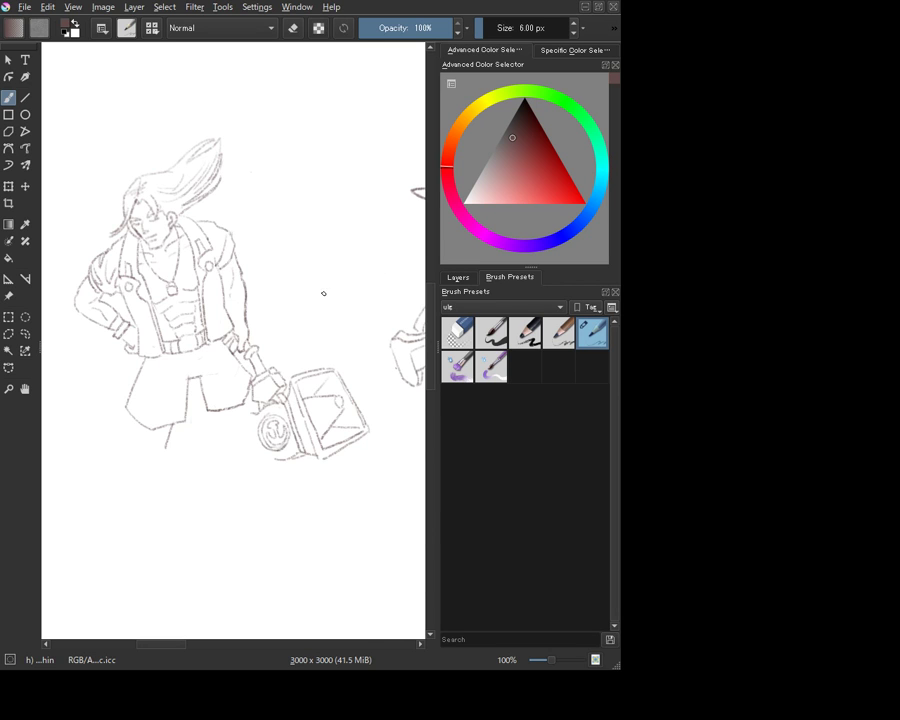
key("Tab")
key("Tab")
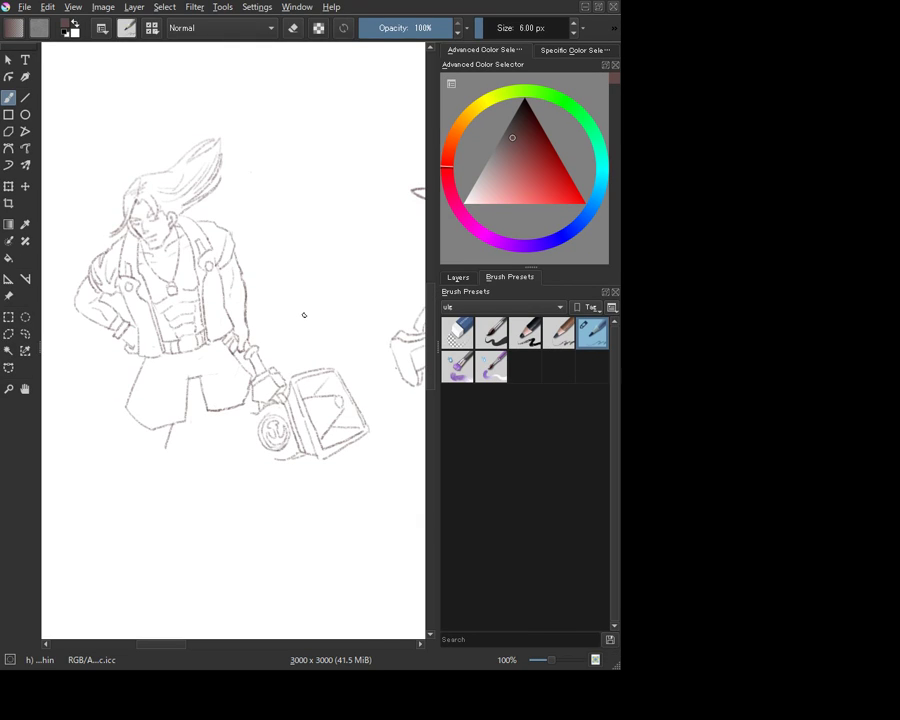
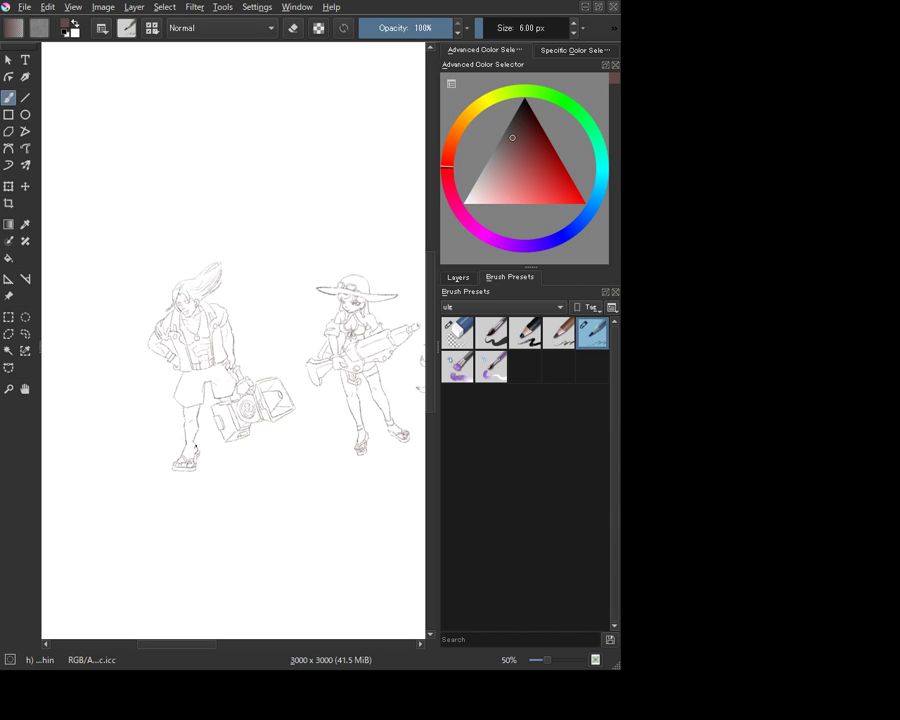
Erase the long-haired man's bent forearm and redraw the arm with the hand resting on his hip
left_click(197, 432, "ctrl")
key("e")
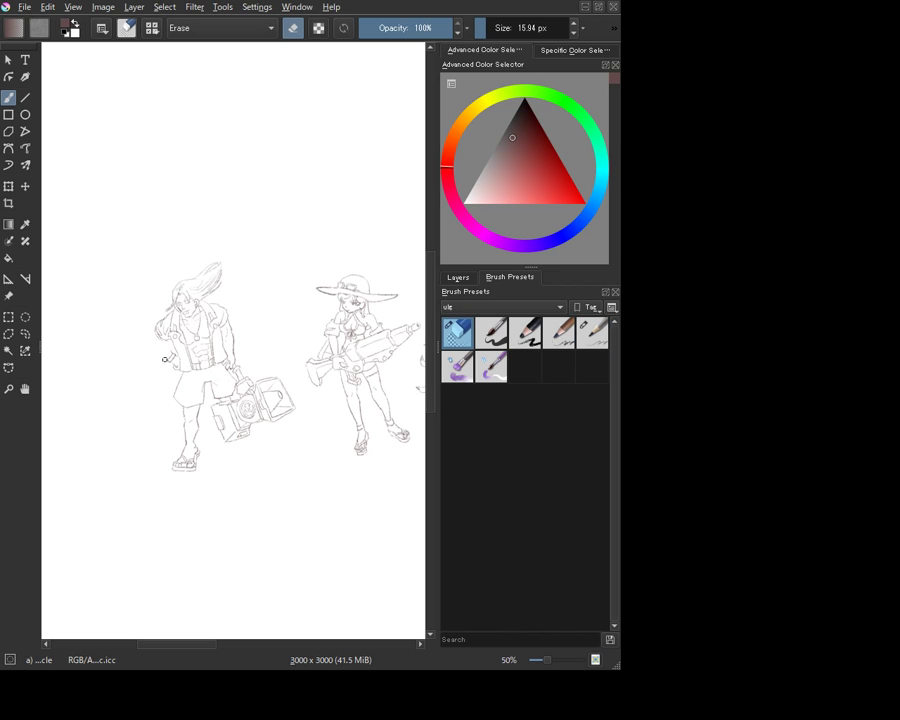
key("e")
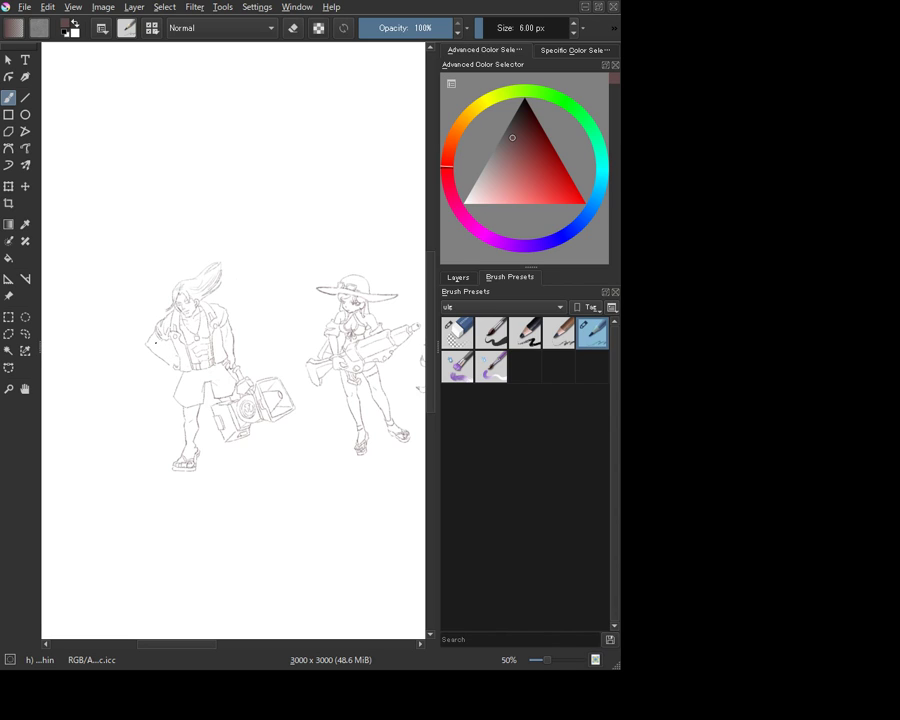
key("ctrl+z")
key("e")
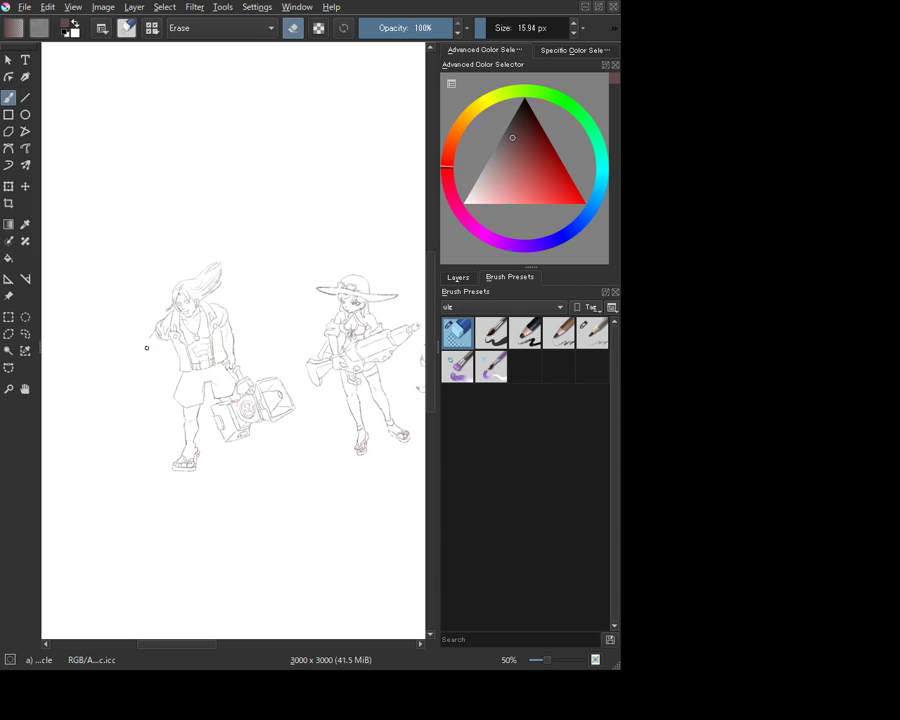
key("e")
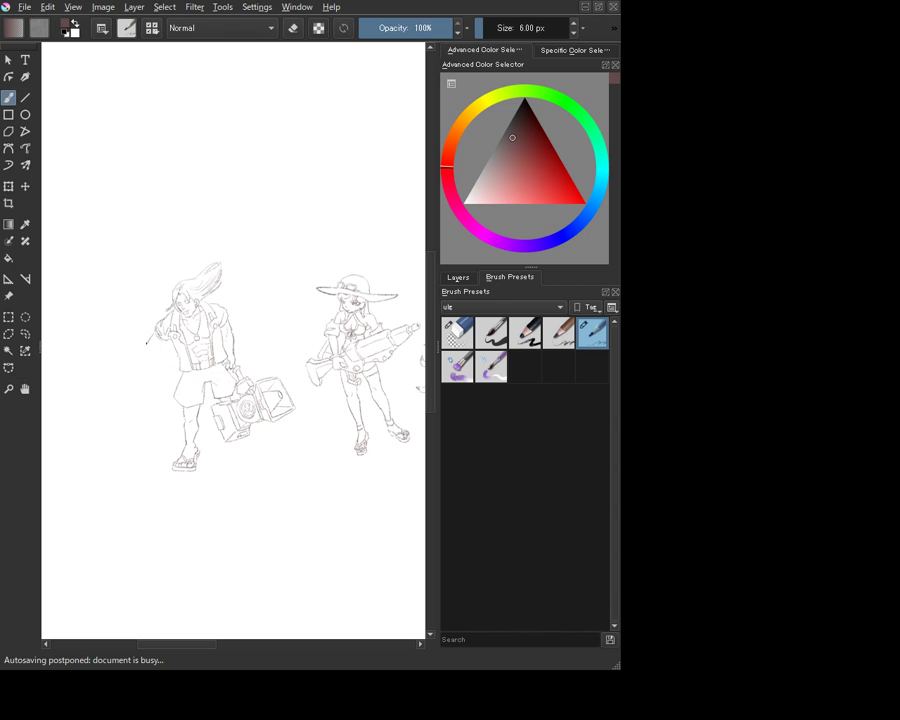
left_click_drag(144, 352, 162, 365)
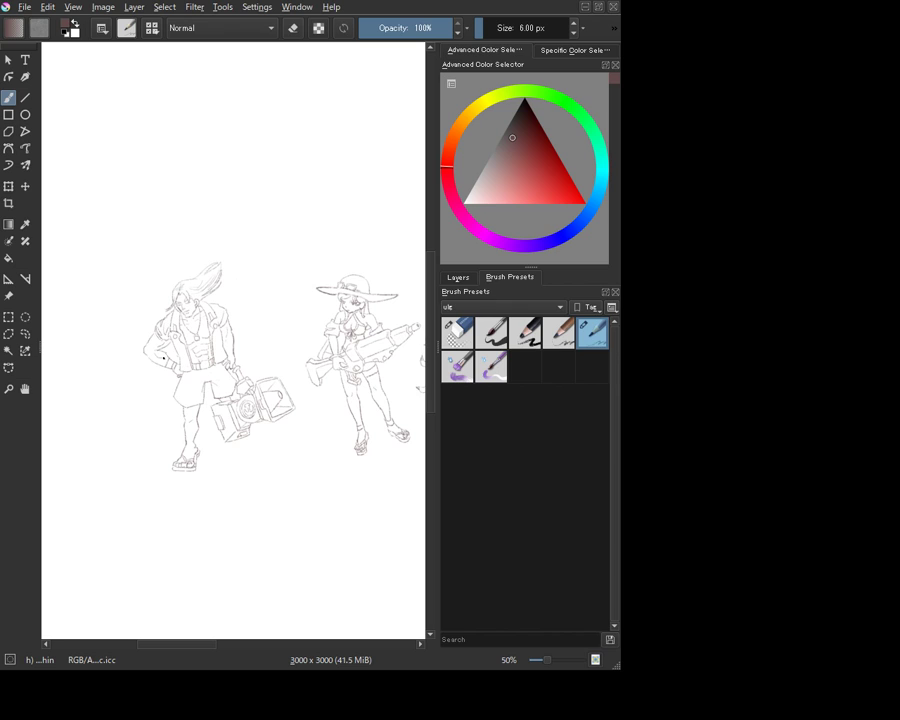
key("e")
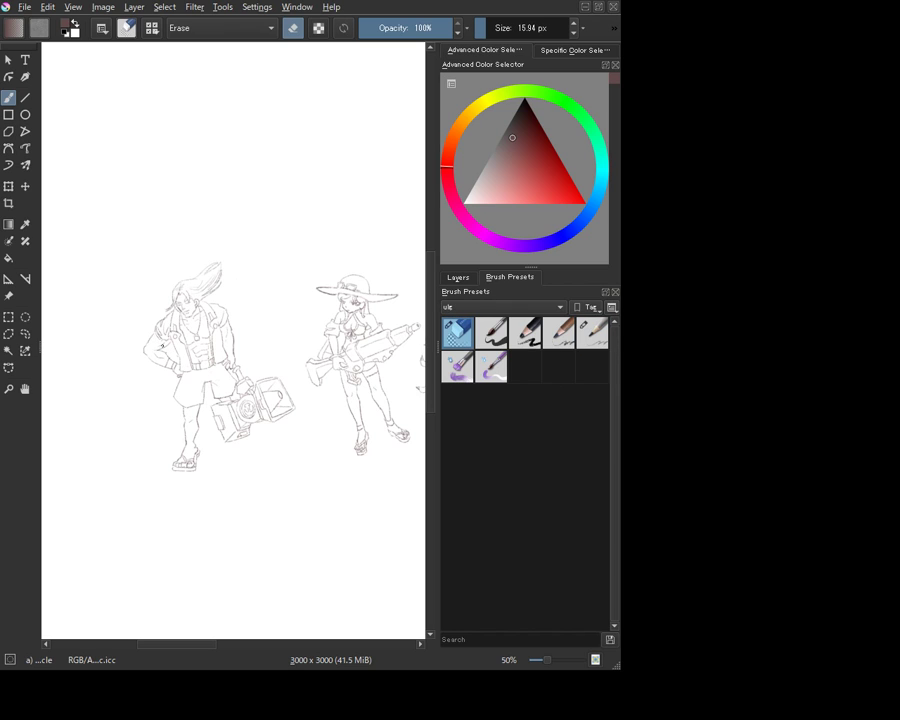
key("e")
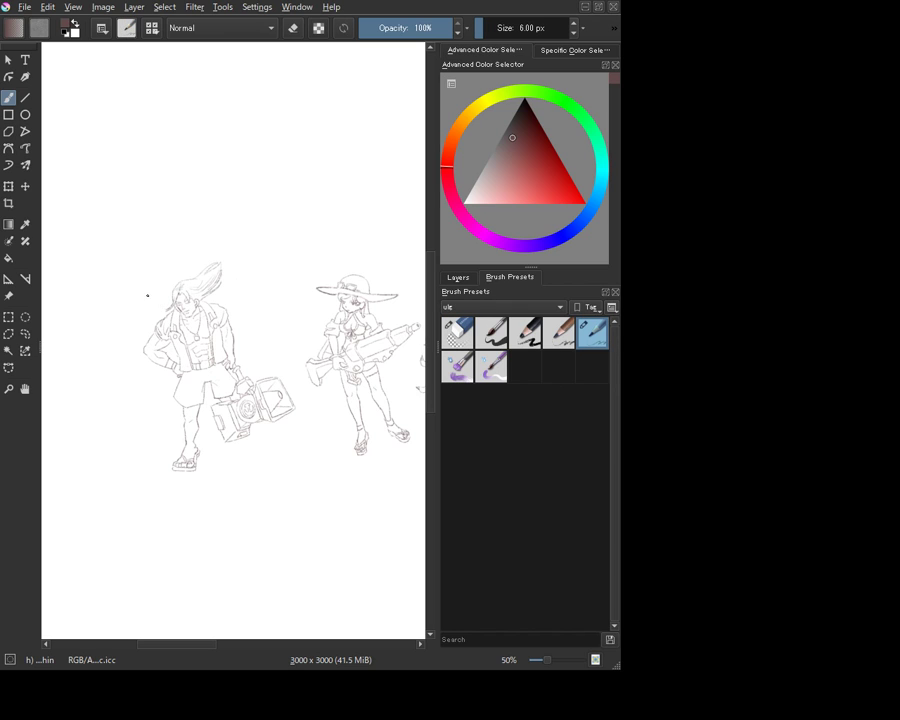
Erase the outline of the man's lowered forearm, and move the lasso-selected hammer and gripping hand slightly down and to the right
left_click(161, 342, "ctrl")
key("e")
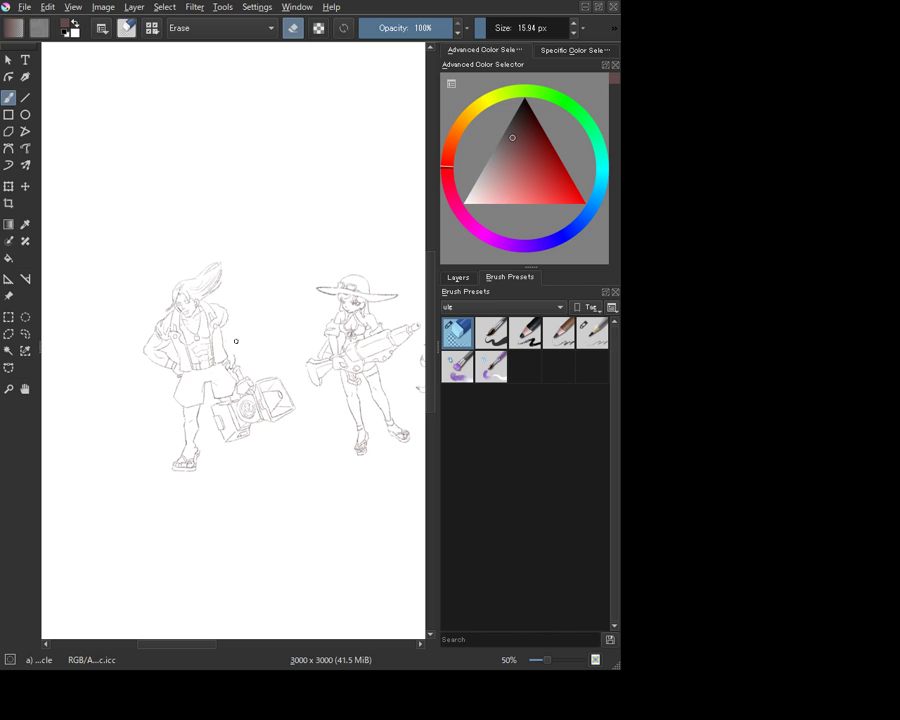
left_click(25, 334)
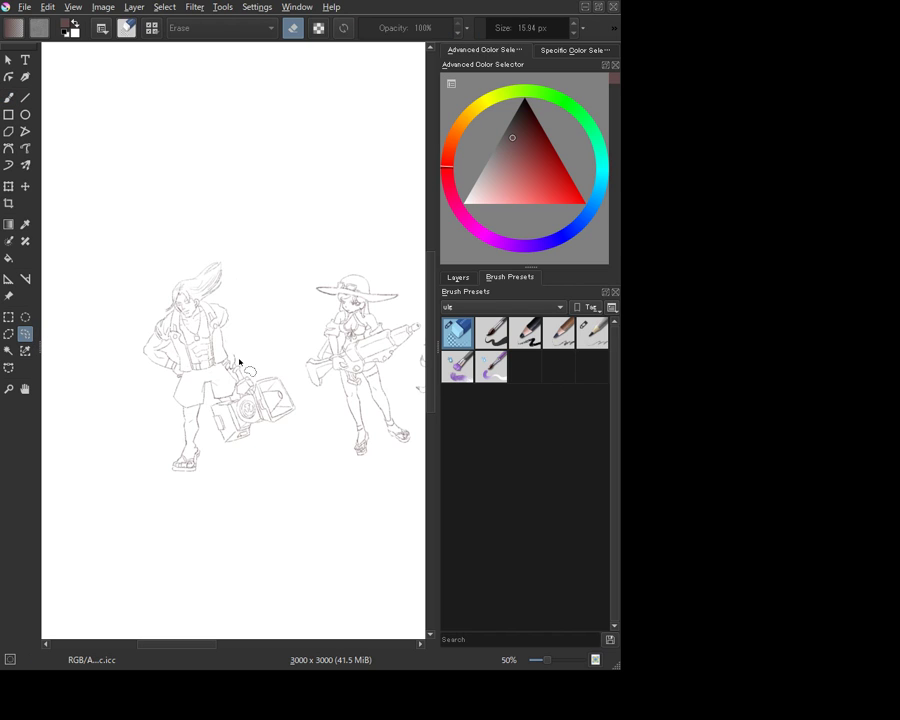
mouse_move(231, 343)
left_mouse_down()
mouse_move(227, 390)
mouse_move(209, 405)
mouse_move(226, 449)
mouse_move(293, 422)
mouse_move(306, 397)
mouse_move(280, 361)
mouse_move(236, 348)
left_mouse_up()
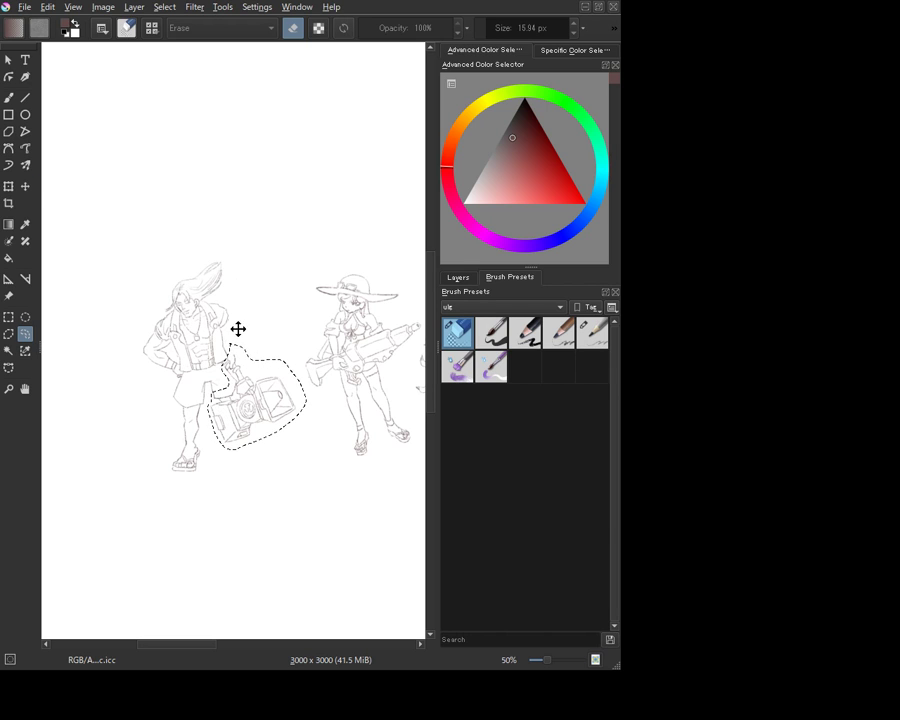
key("t")
mouse_move(257, 388)
left_mouse_down()
mouse_move(259, 398)
mouse_move(261, 386)
left_mouse_up()
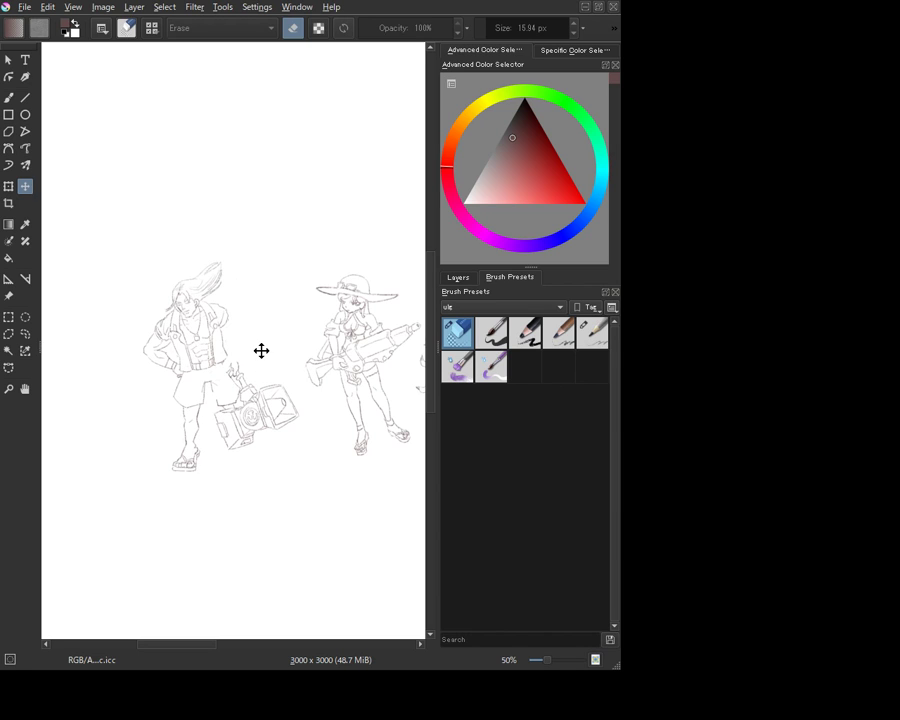
key("b")
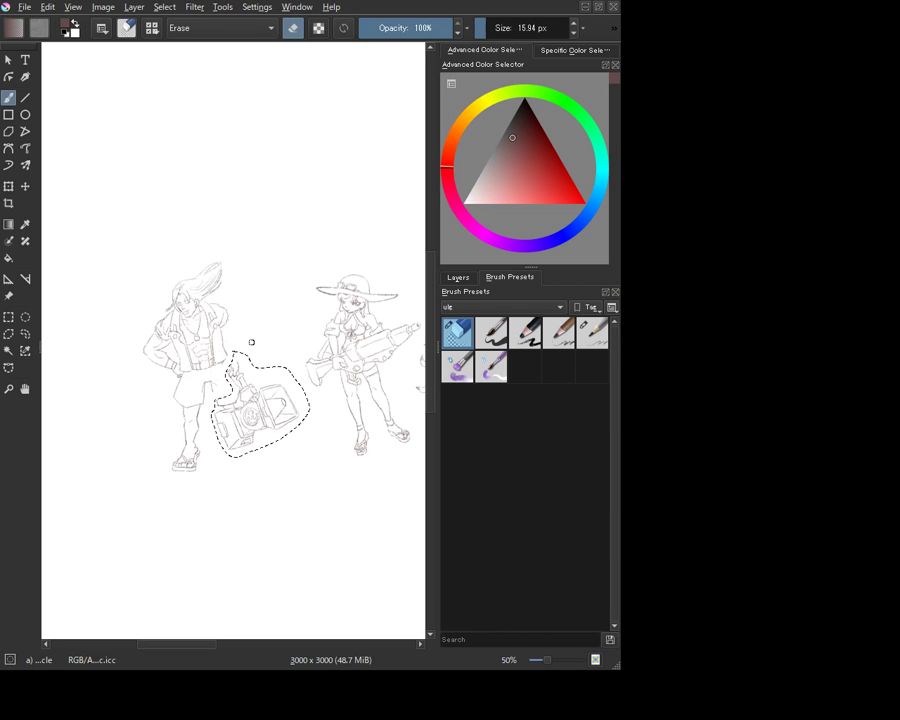
key("ctrl+shift+a")
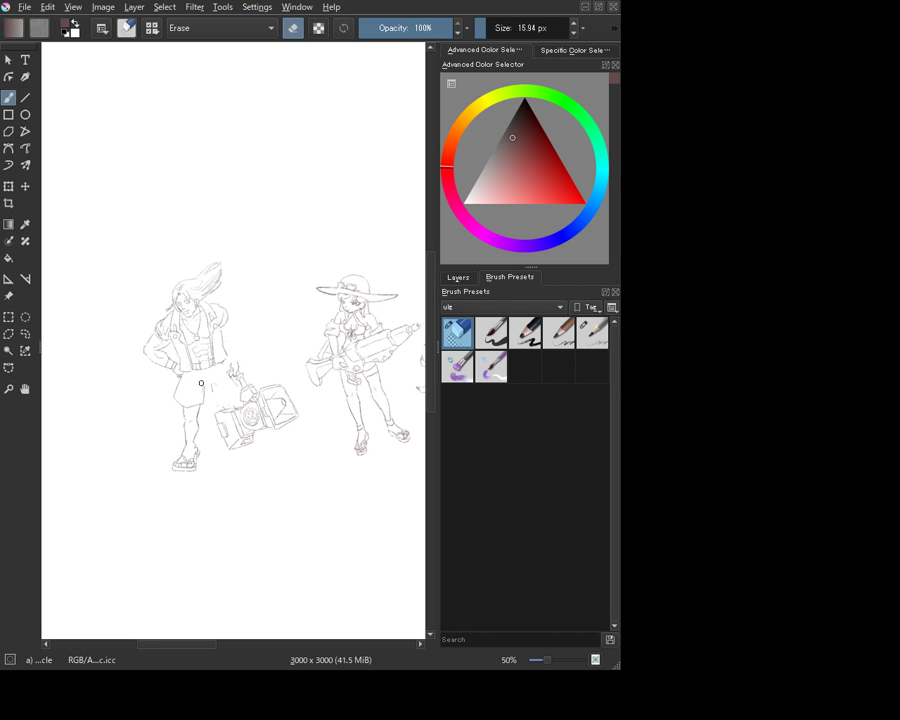
Redraw the missing lower edge and side of the man's shorts beside the hammer with the thin charcoal pencil
key("slash")
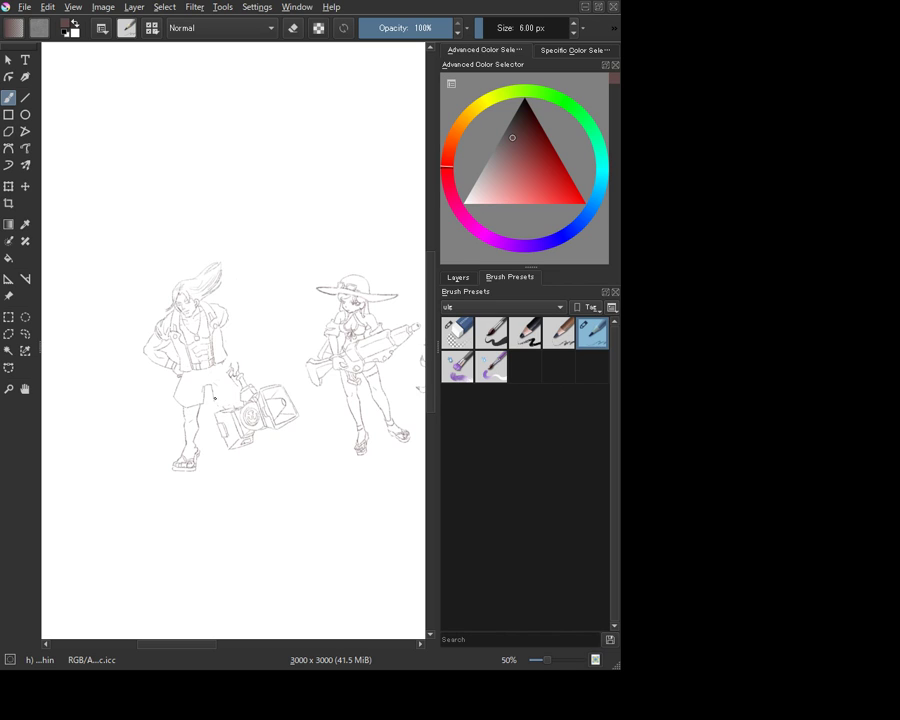
left_click_drag(214, 398, 227, 404)
left_click(241, 388, "ctrl")
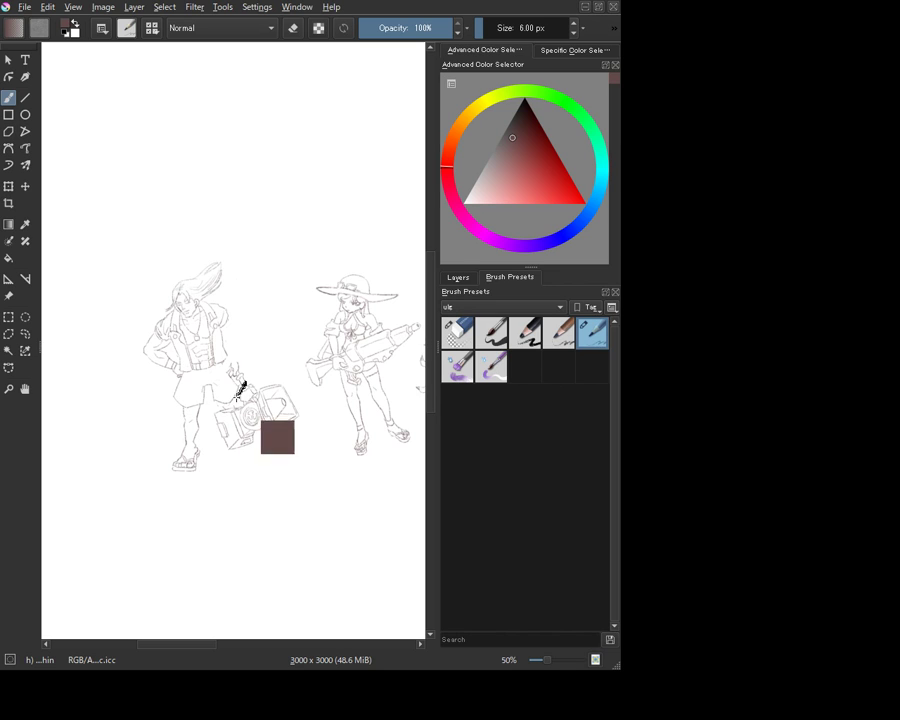
left_click_drag(239, 387, 236, 397)
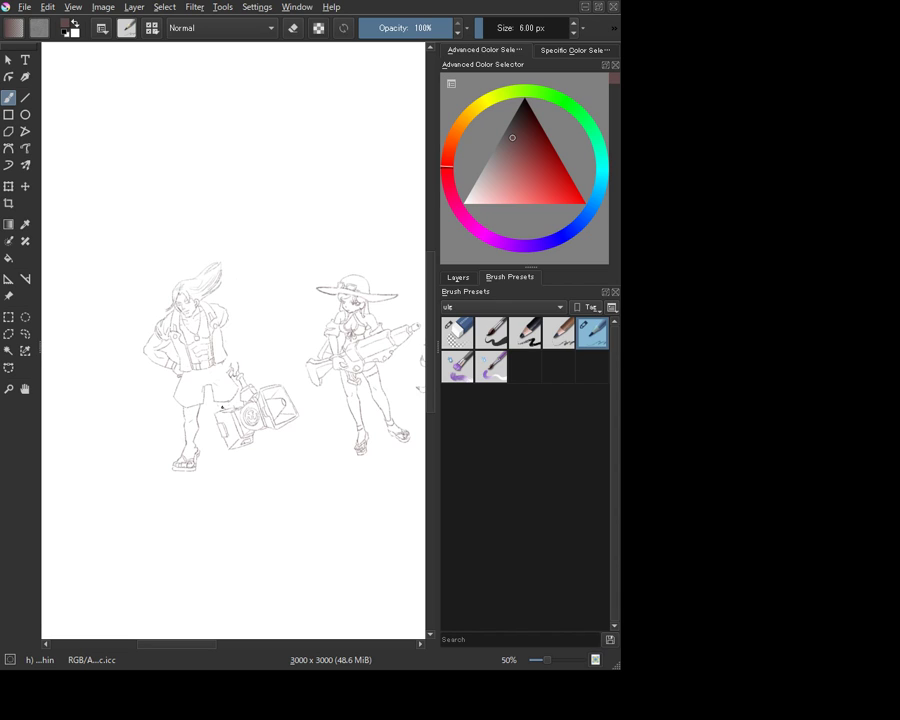
key("e")
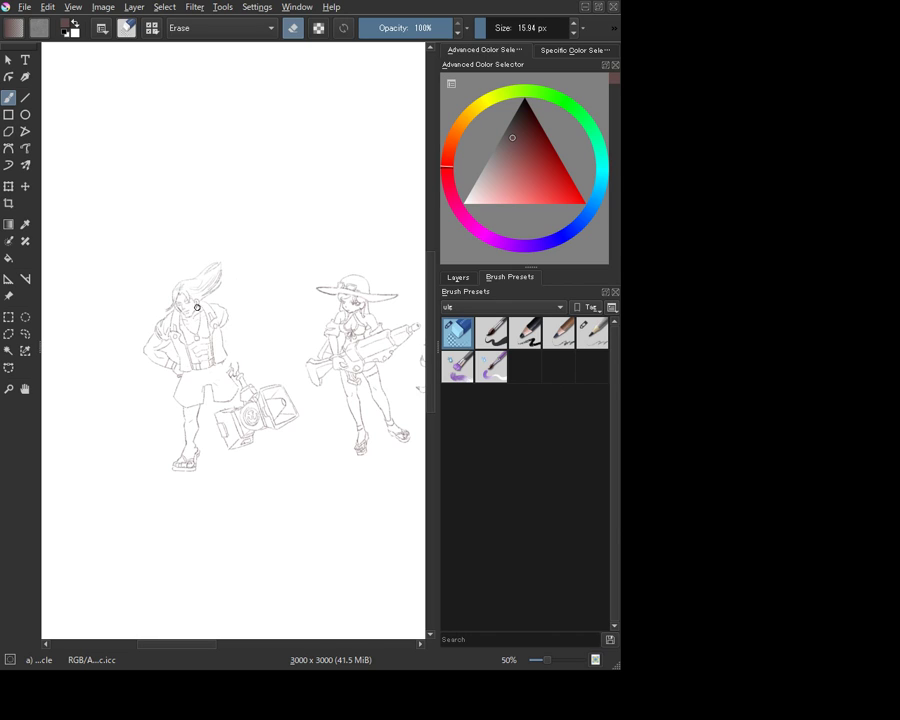
Examine the whole character lineup in canvas-only view to judge the man's proportions and hammer position
key("Tab")
key("Tab")
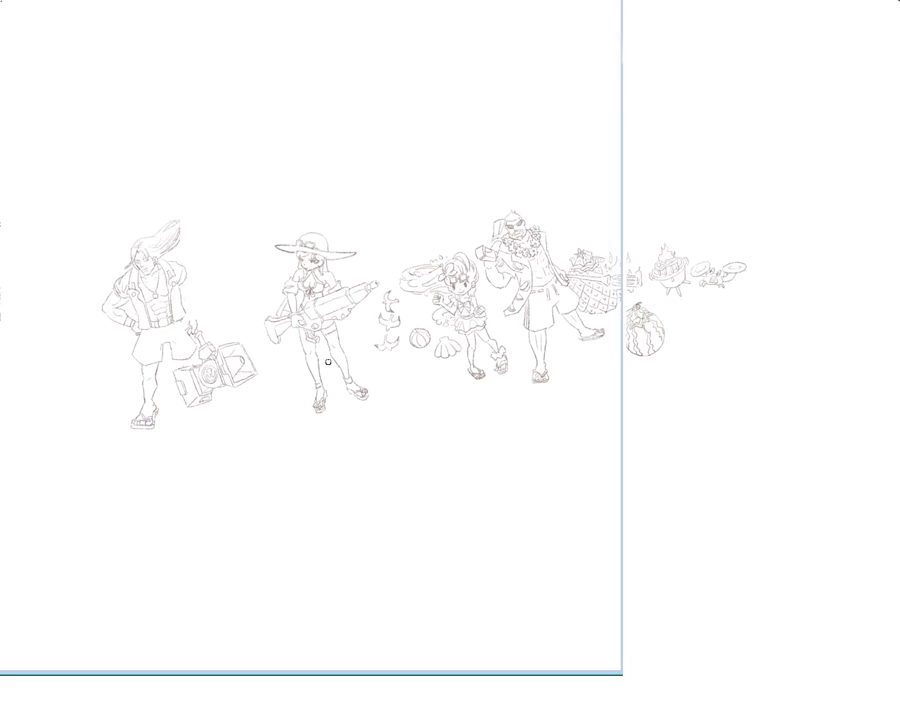
left_click(25, 334)
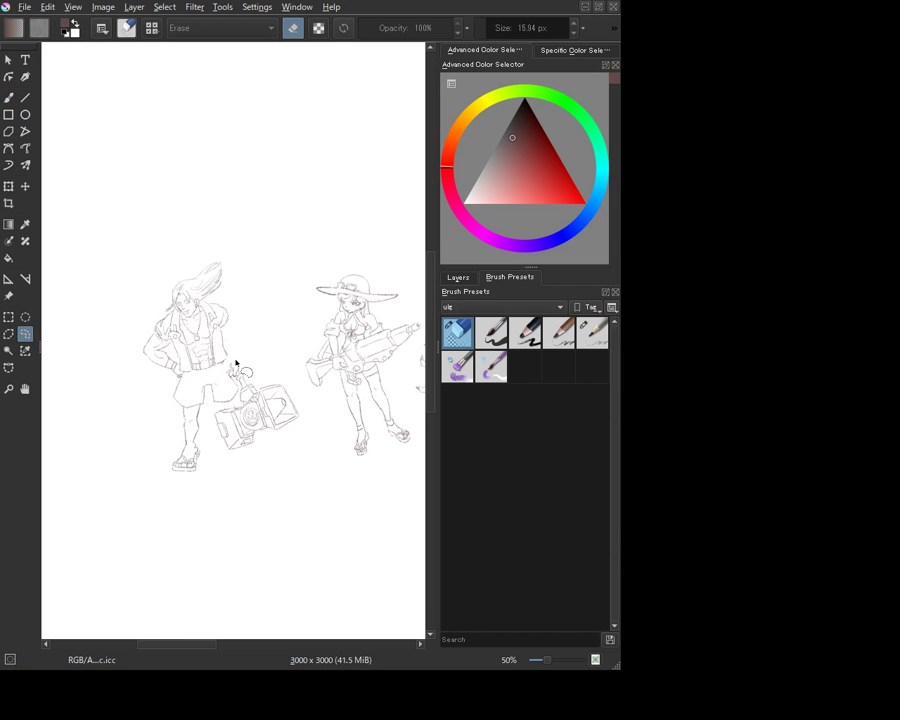
key("Tab")
key("Tab")
key("Tab")
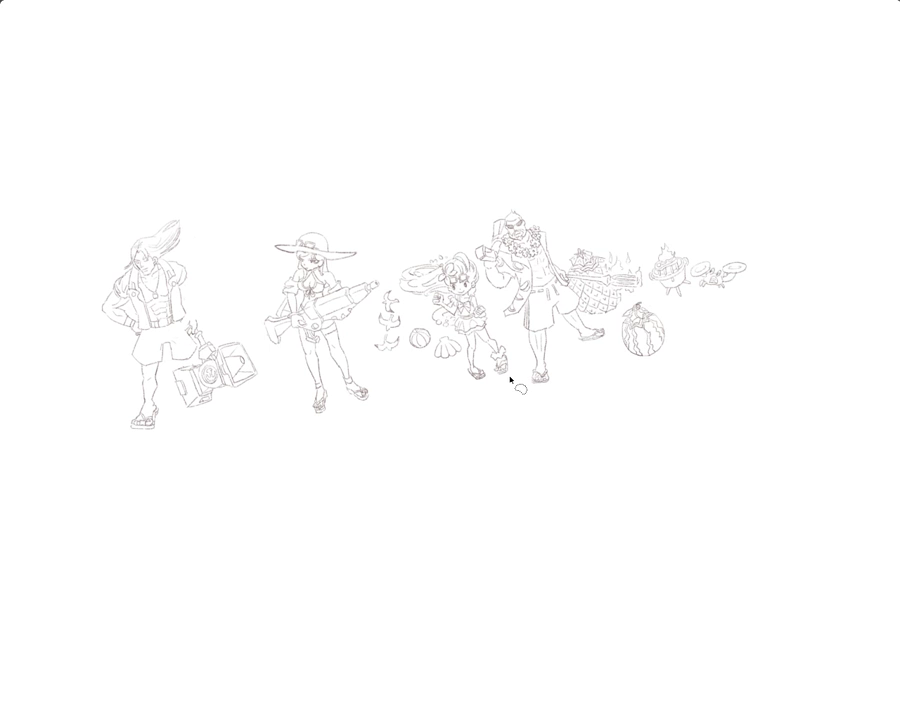
Compare the long-haired man's pose and hammer placement with the rest of the lineup in canvas-only view
key("Tab")
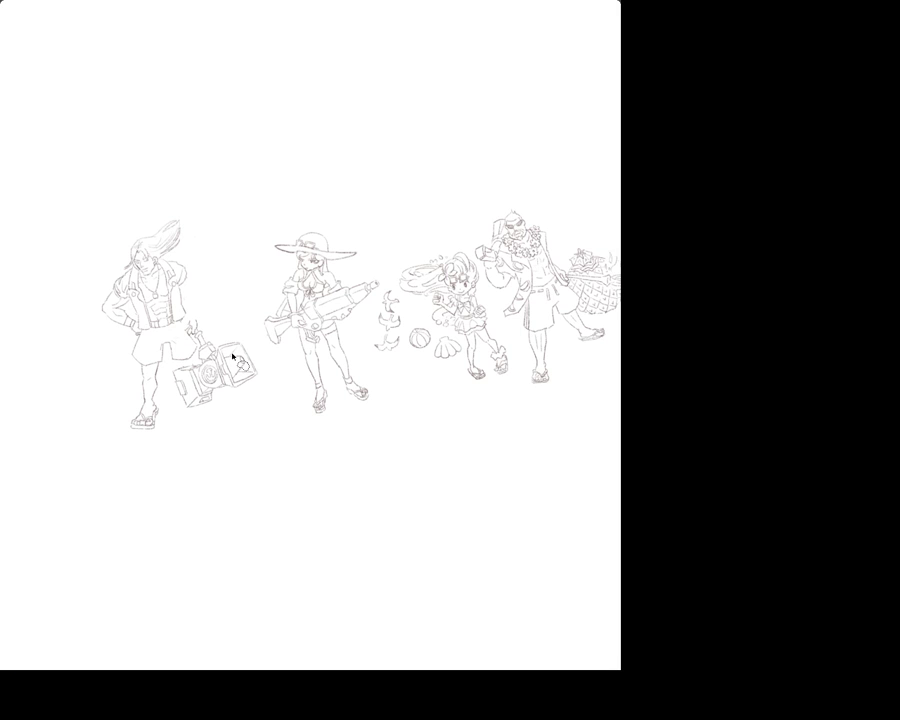
key("Tab")
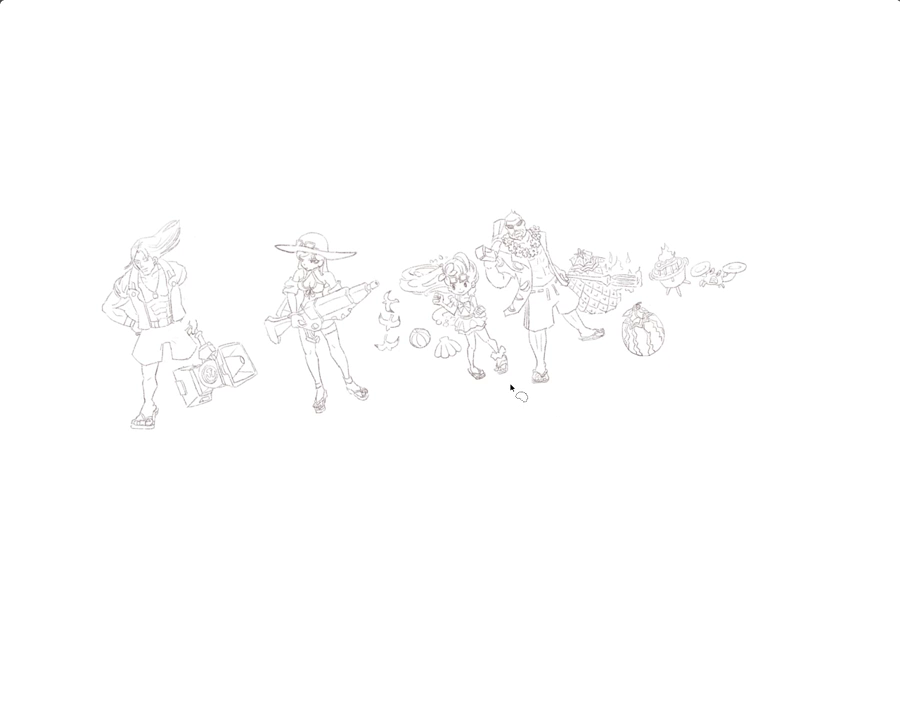
key("Tab")
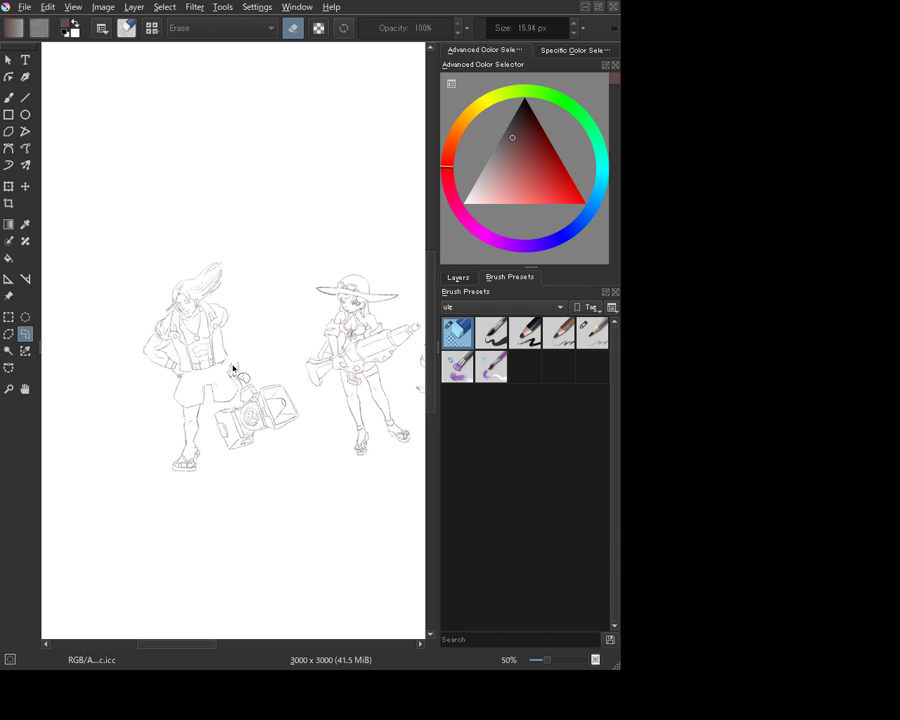
key("Tab")
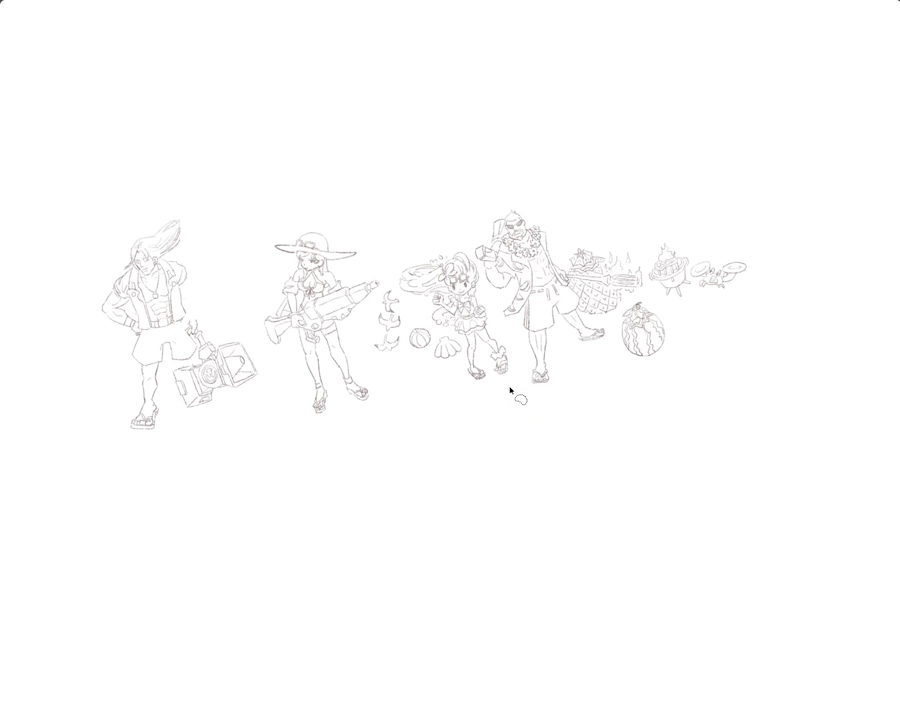
key("Tab")
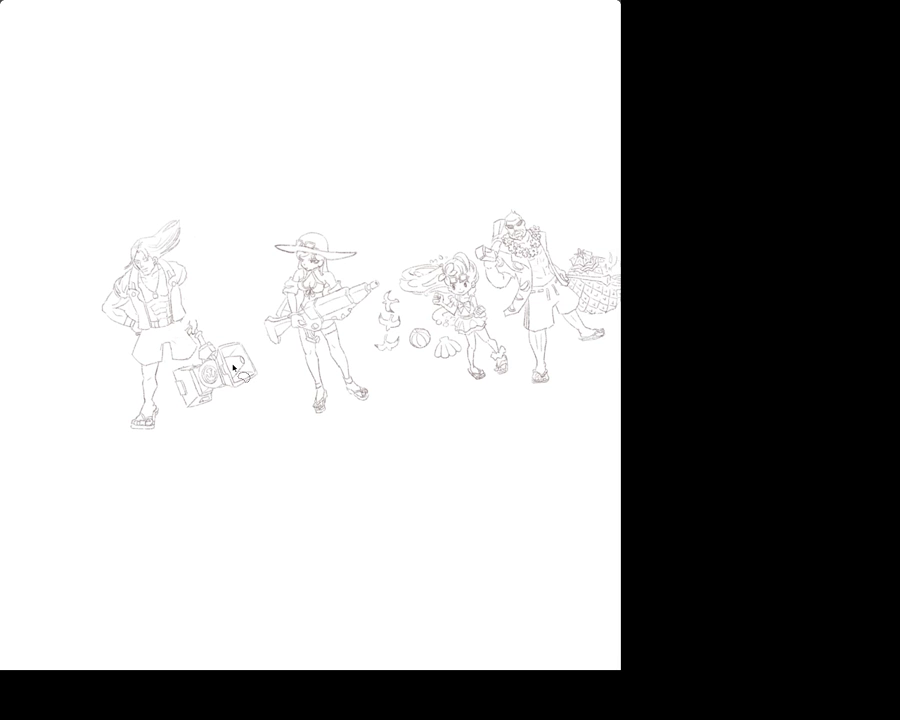
key("Tab")
key("Tab")
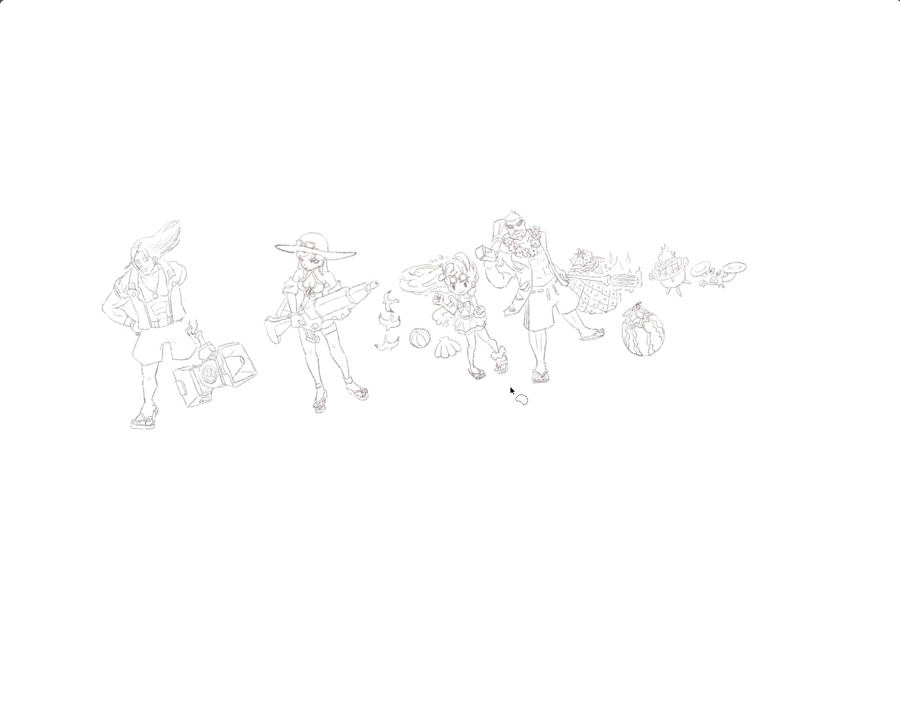
key("Tab")
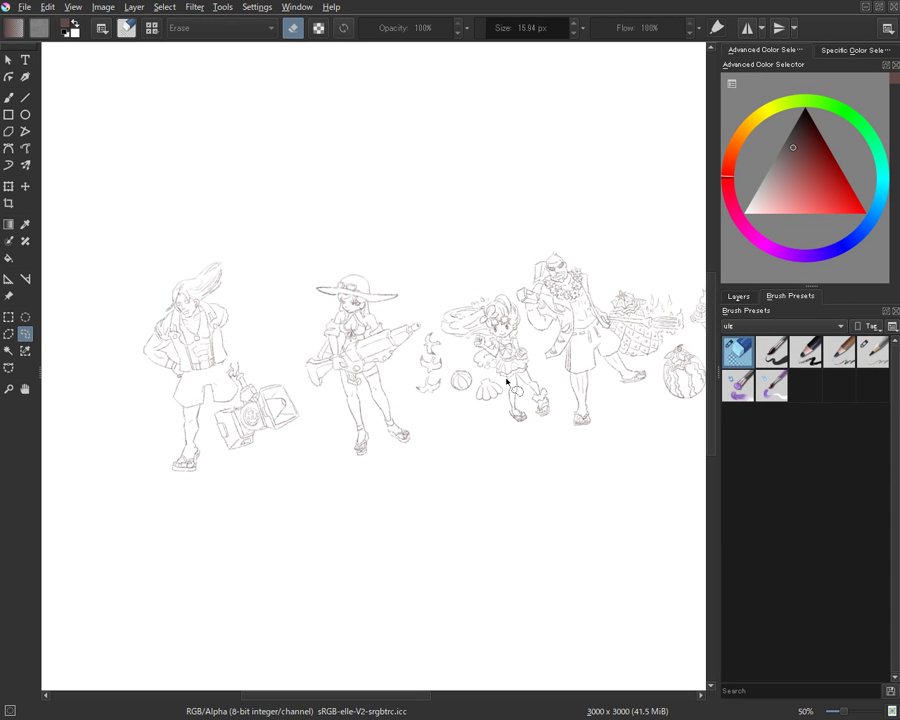
key("Tab")
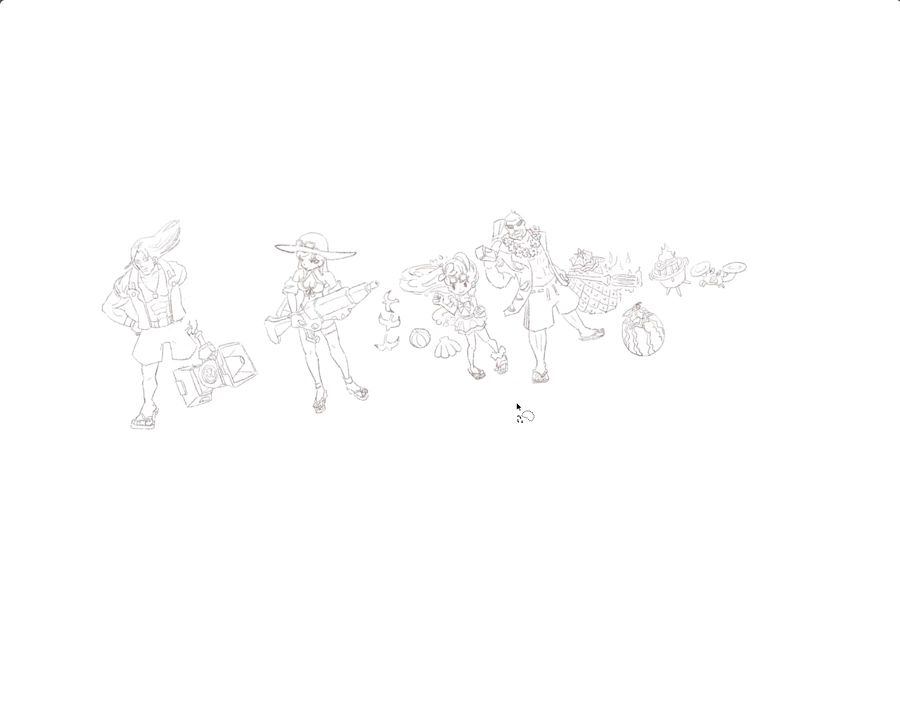
key("Tab")
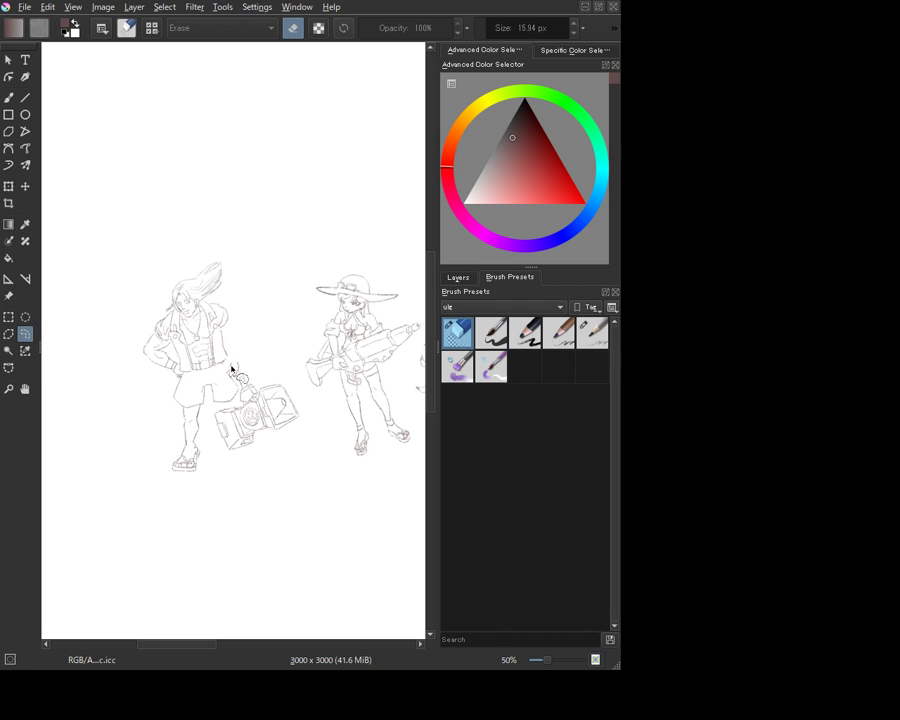
Lasso the hammer with its gripping hand, move it slightly lower and away from the man's shorts, and clear the selection
key("b")
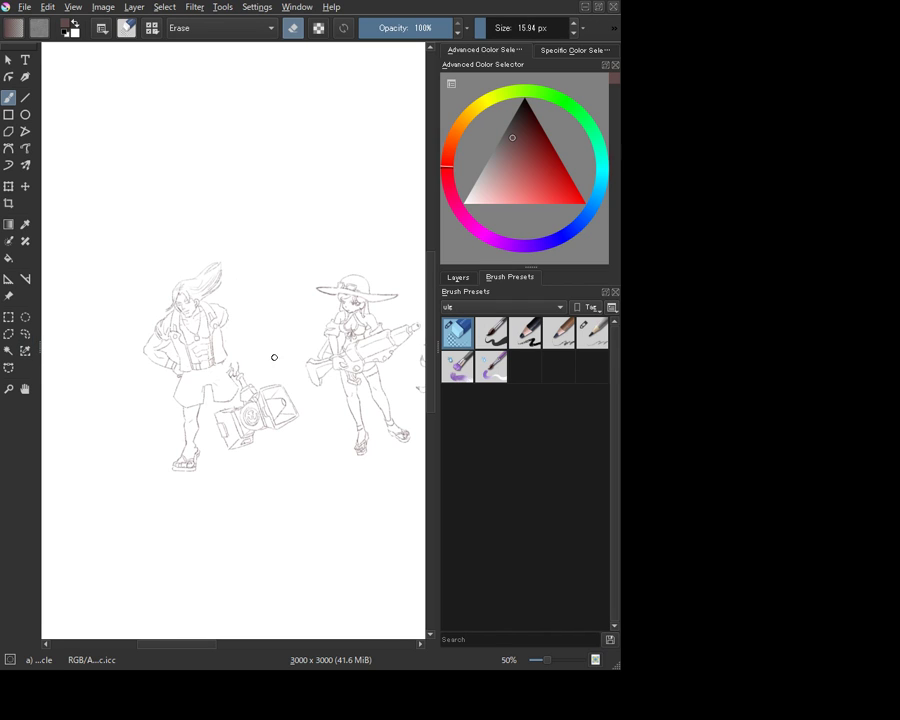
left_click(25, 334)
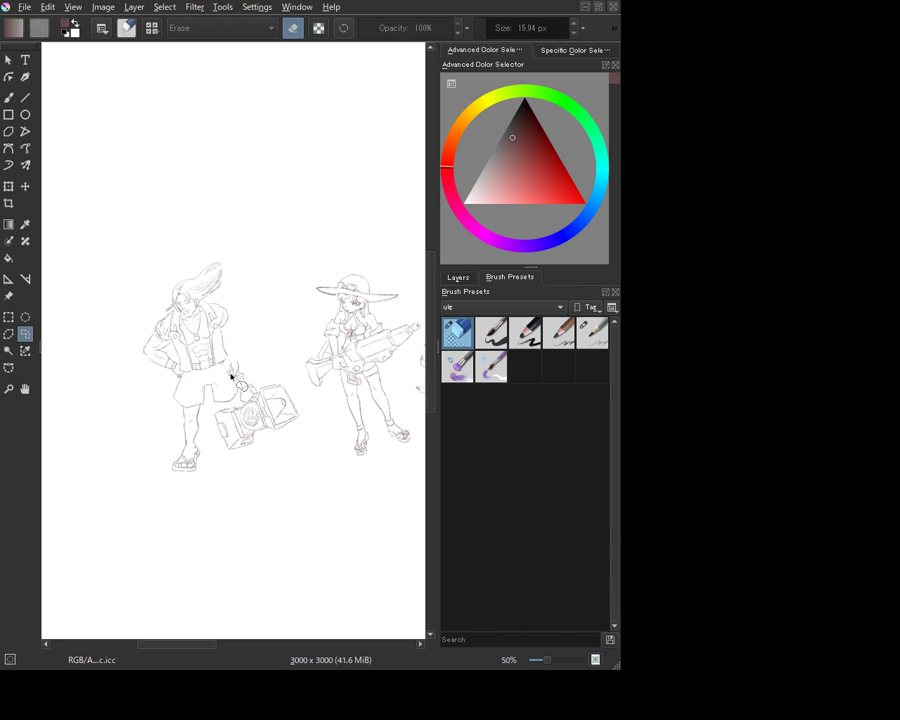
mouse_move(231, 354)
left_mouse_down()
mouse_move(238, 396)
mouse_move(210, 418)
mouse_move(227, 452)
mouse_move(259, 454)
mouse_move(302, 431)
mouse_move(301, 389)
mouse_move(252, 372)
mouse_move(232, 352)
mouse_move(259, 396)
left_mouse_up()
key("t")
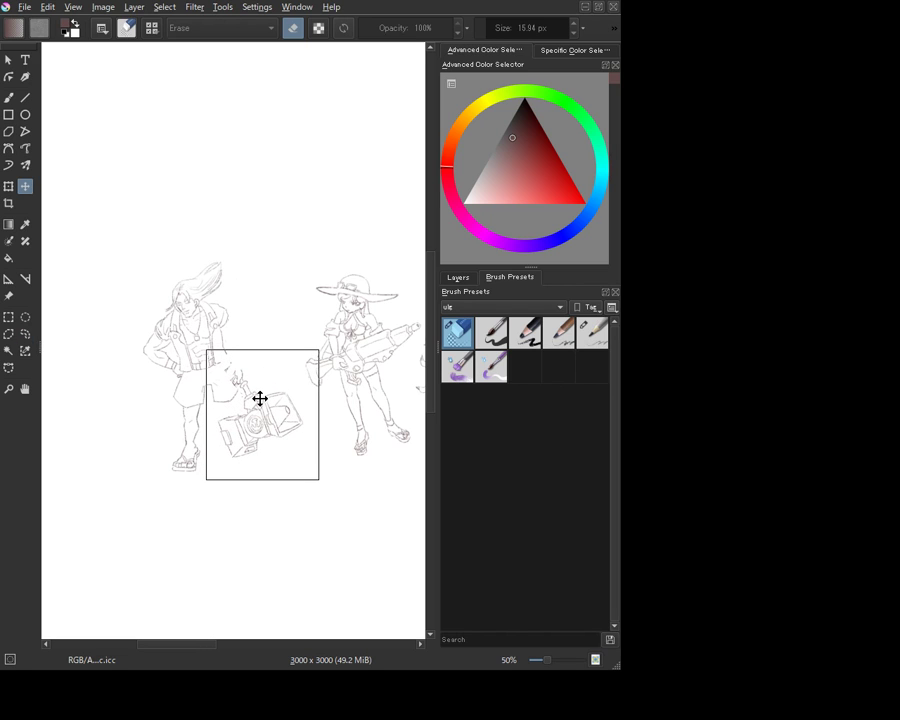
key("ctrl+shift+a")
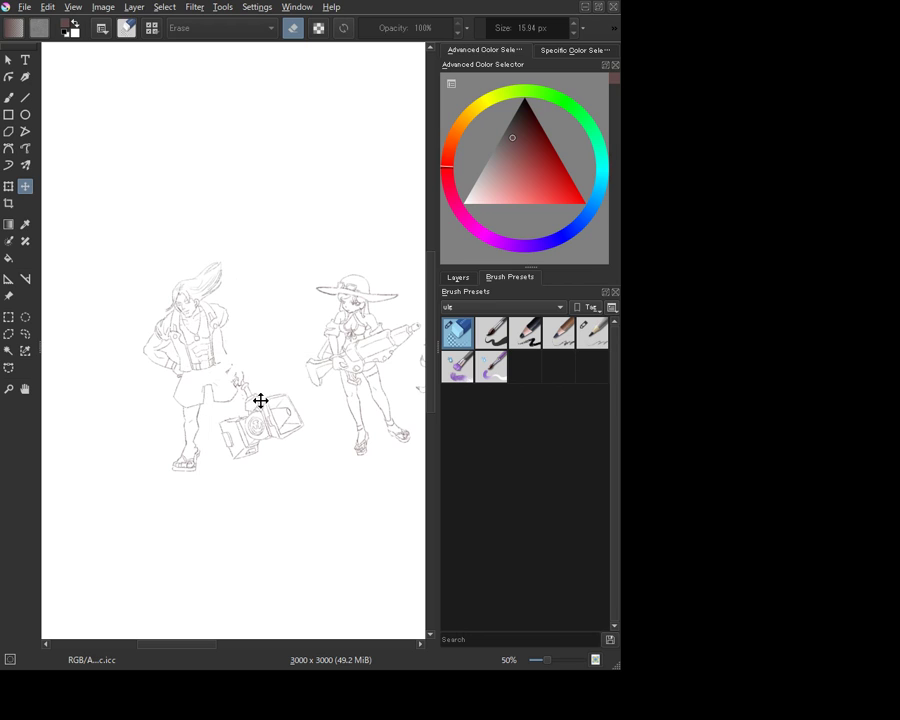
left_click_drag(260, 400, 257, 380)
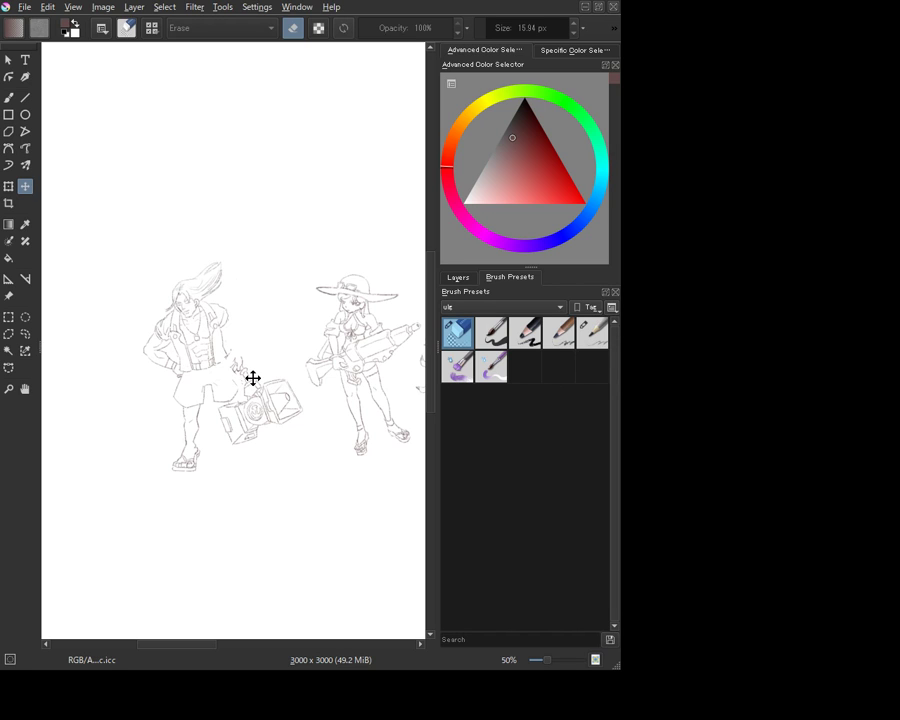
left_click_drag(257, 382, 259, 394)
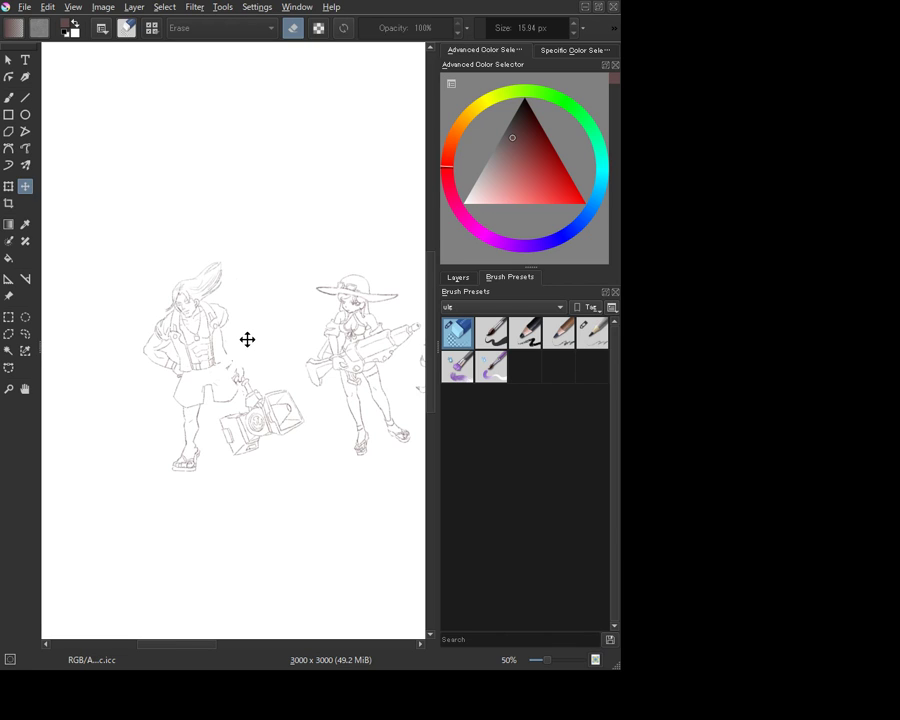
key("b")
key("ctrl+z")
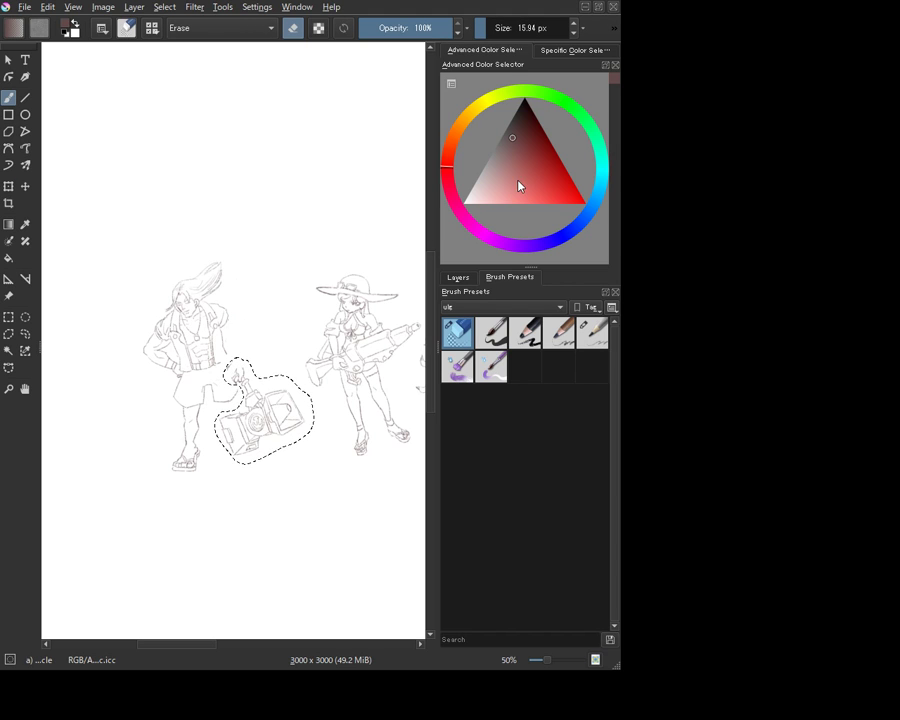
key("ctrl+shift+a")
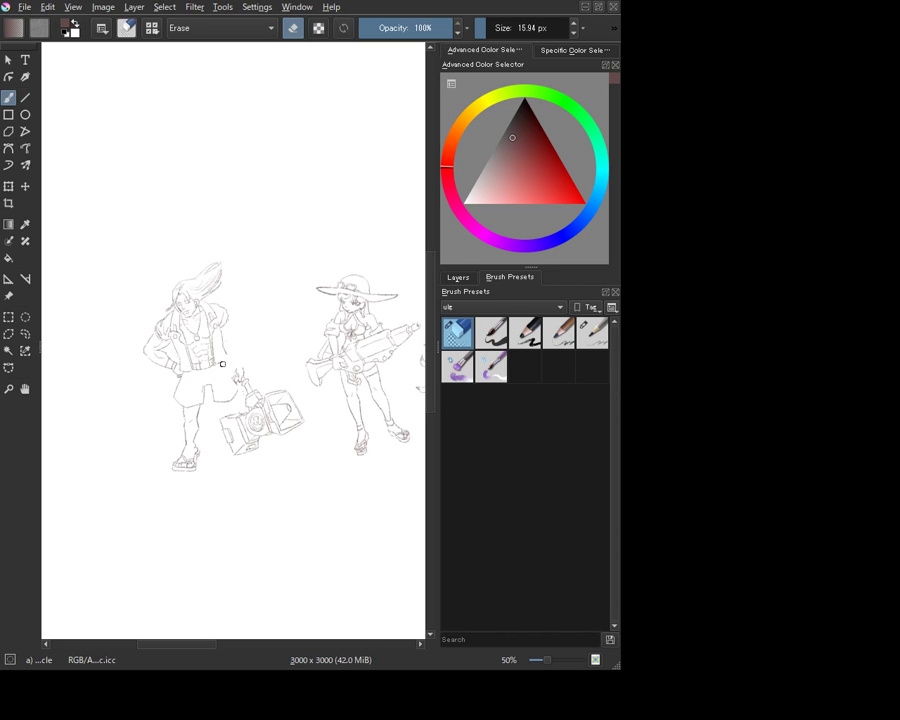
Redraw the man's lowered arm from the shoulder to the hand gripping the hammer with the thin charcoal pencil
key("slash")
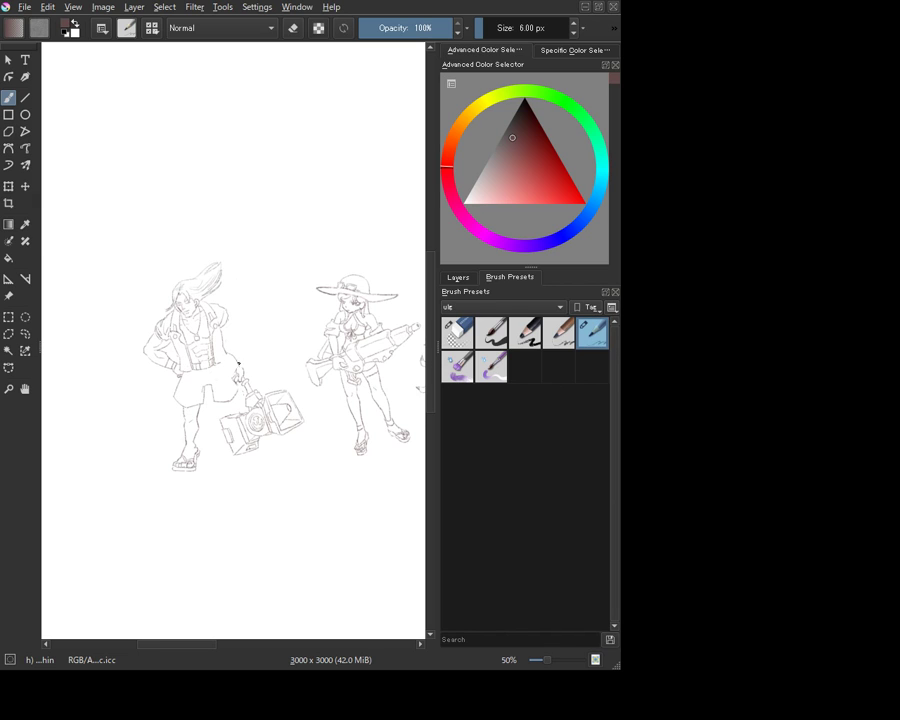
key("slash")
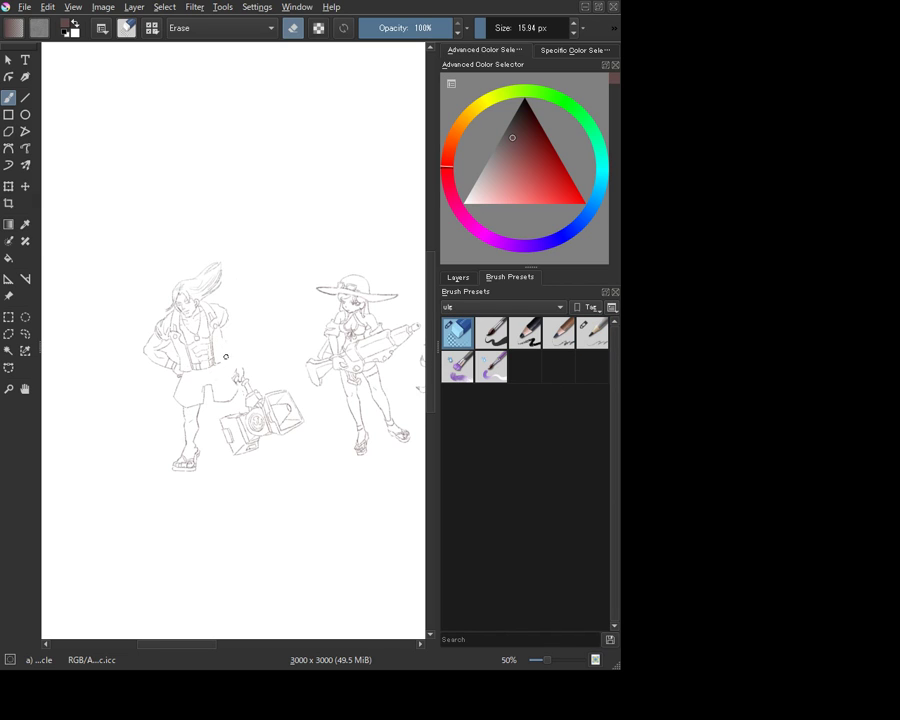
key("slash")
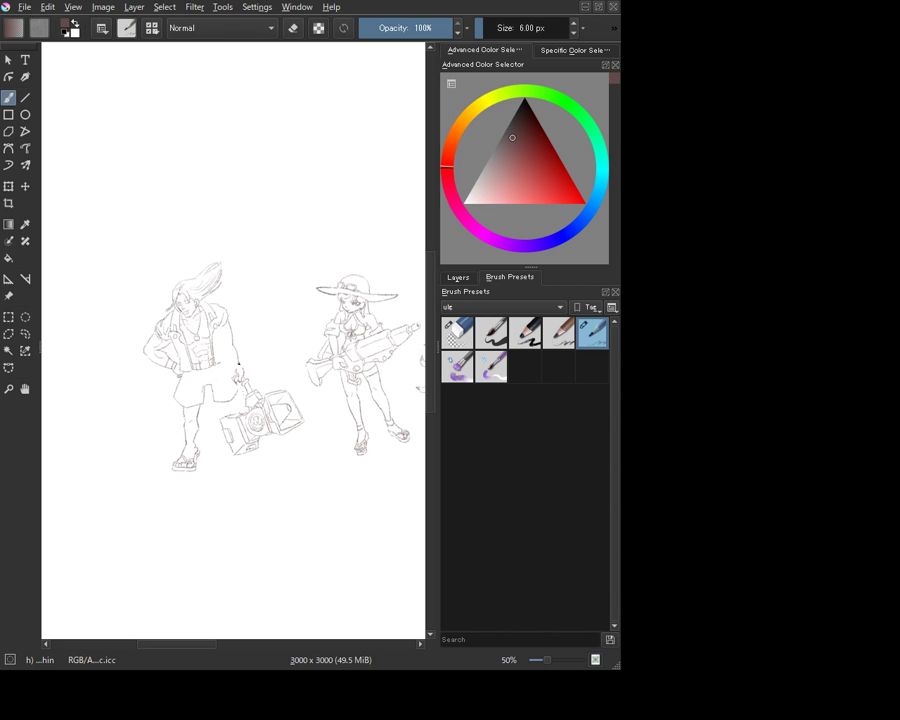
left_click_drag(229, 320, 240, 368)
left_click_drag(210, 340, 213, 356)
key("e")
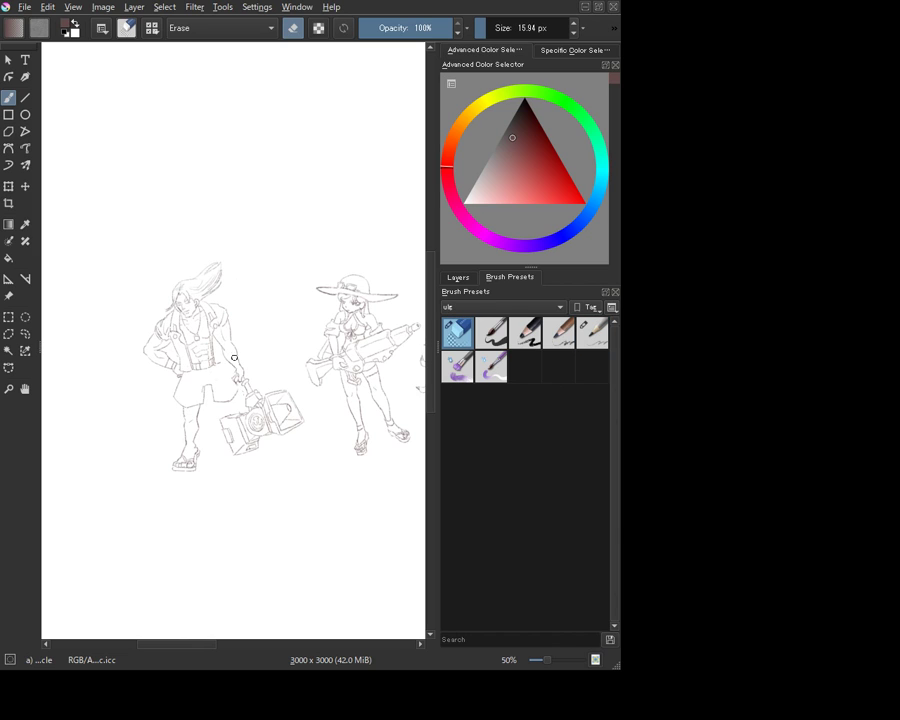
key("e")
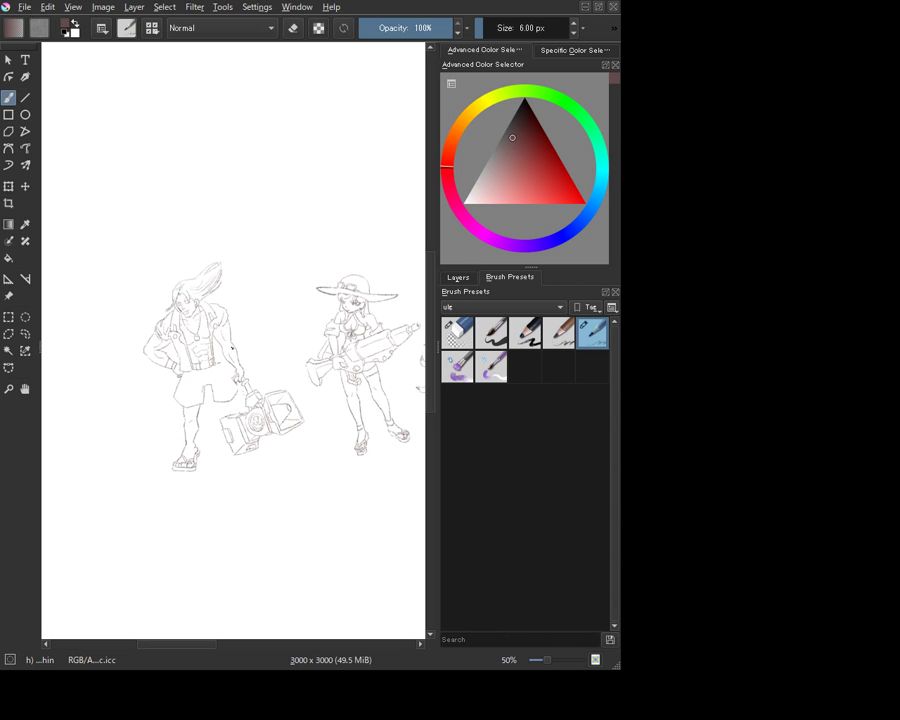
left_click(233, 350, "ctrl")
left_click(231, 344, "ctrl")
Clean up and redraw the open vest's edge beside the lowered arm, and refine the wrist above the hammer
key("e")
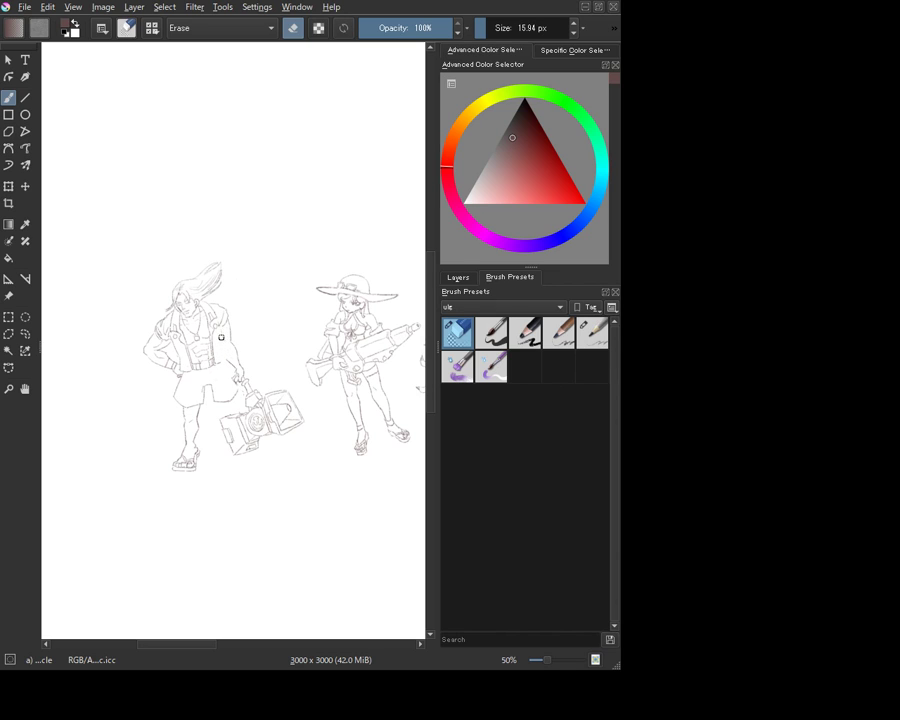
key("e")
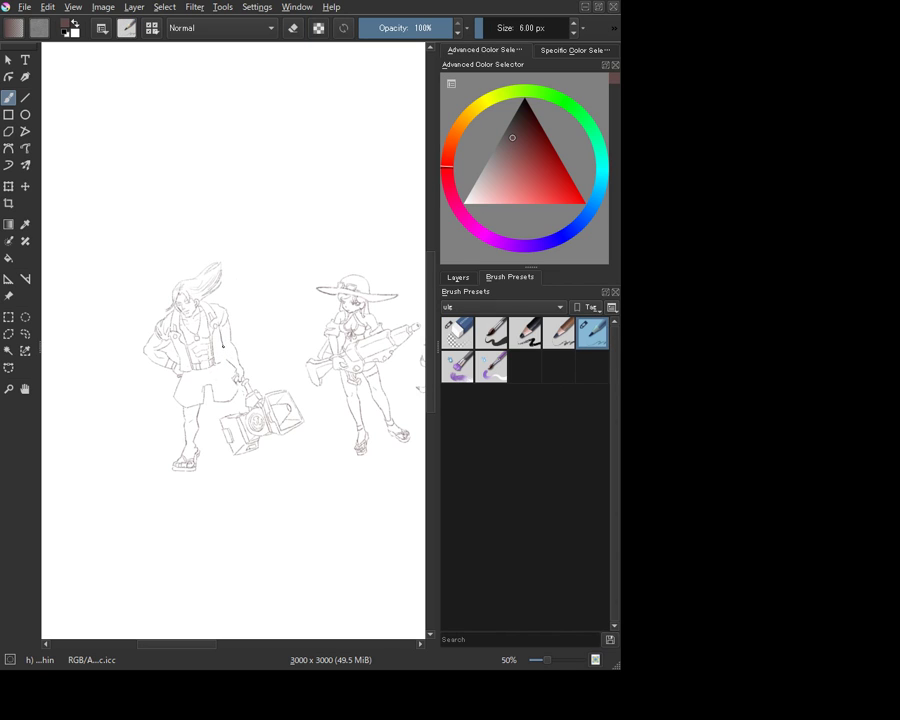
left_click(220, 323, "ctrl")
left_click_drag(219, 337, 225, 355)
left_click(240, 372, "ctrl")
left_click(227, 335, "ctrl")
key("e")
key("e")
left_click_drag(241, 381, 237, 374)
Redraw the shorts' hem beside the hammer and start the outline of the man's second leg beneath it
left_click_drag(274, 423, 160, 418)
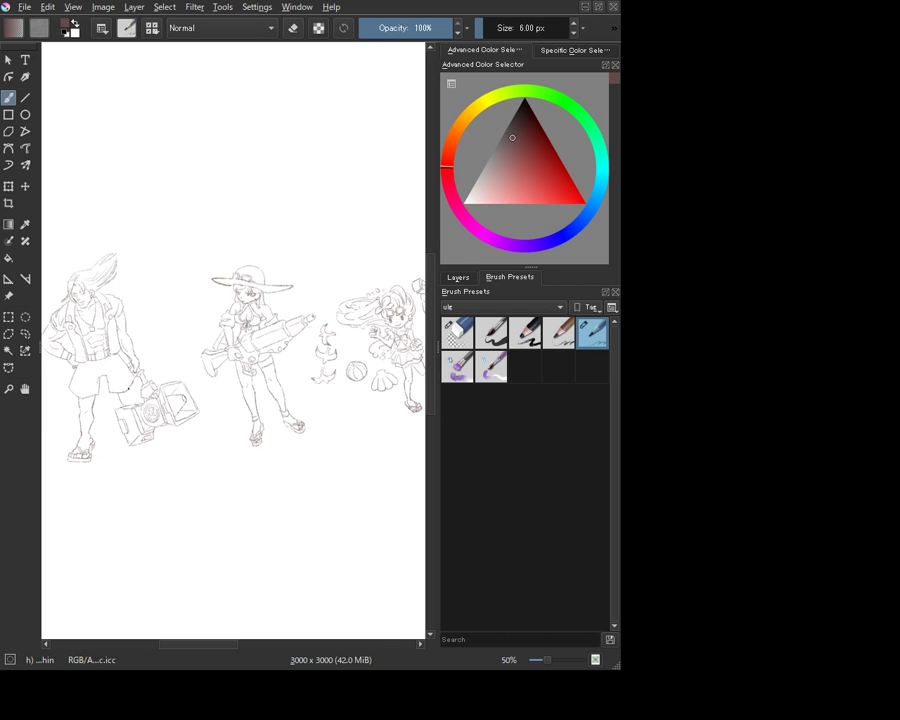
left_click(129, 385, "ctrl")
left_click(120, 382, "ctrl")
left_click(117, 393, "ctrl")
key("e")
key("e")
left_click_drag(131, 395, 133, 402)
left_click_drag(151, 368, 183, 380)
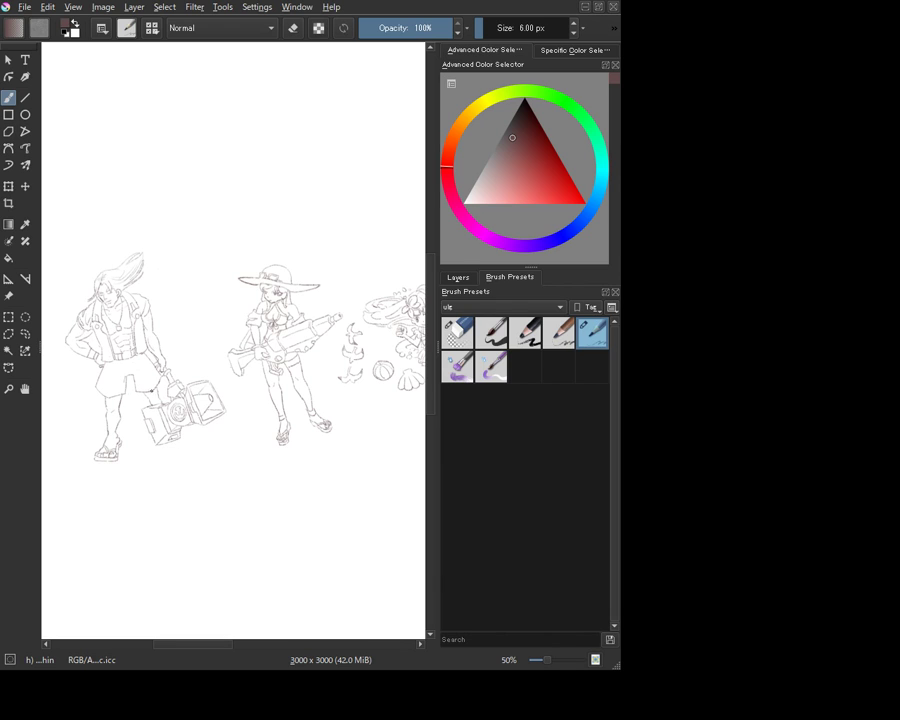
Draw the man's second leg behind the hammer with its sandaled foot below, and save the drawing
key("e")
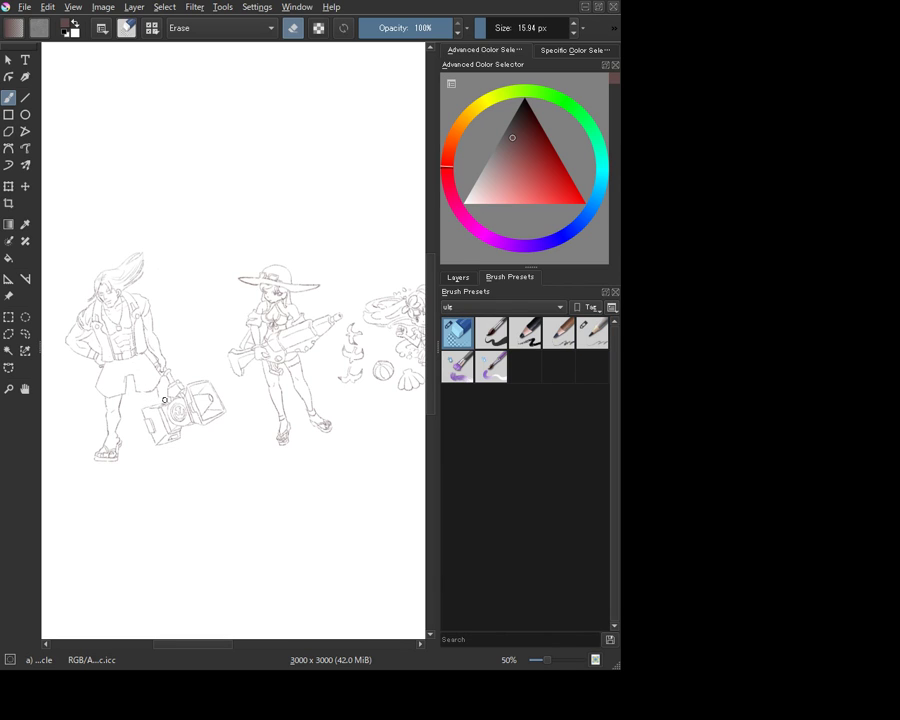
key("e")
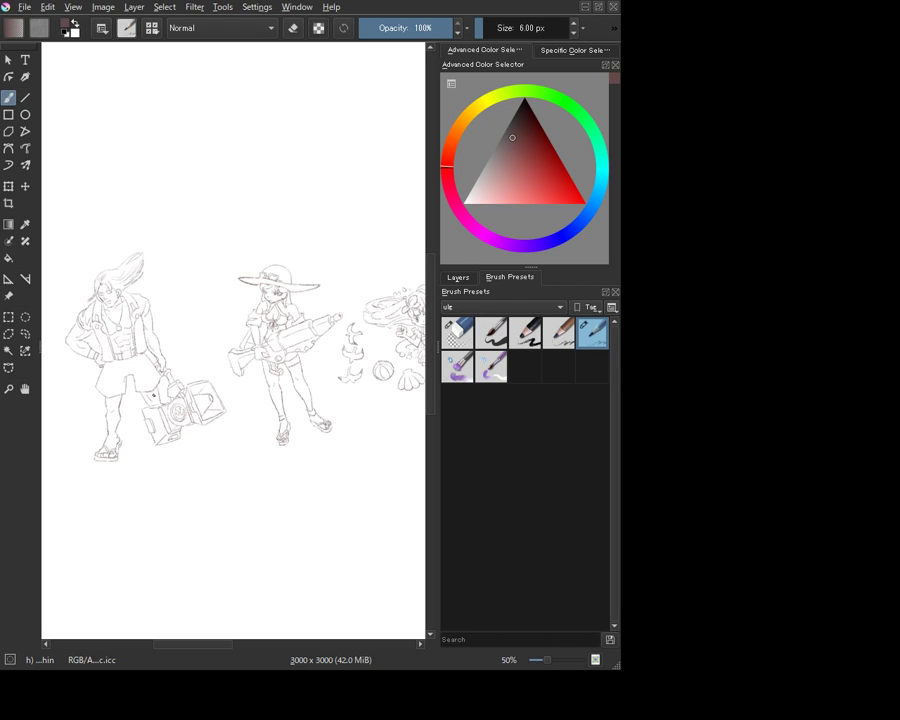
key("ctrl")
key("ctrl")
left_click_drag(156, 453, 180, 451)
left_click_drag(157, 449, 174, 448)
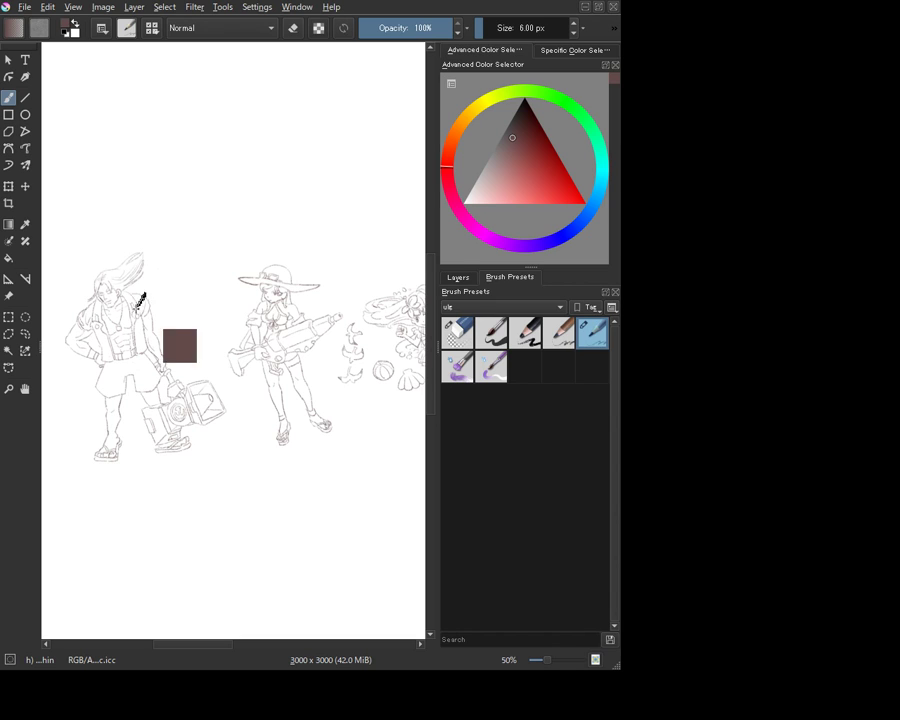
key("ctrl+s")
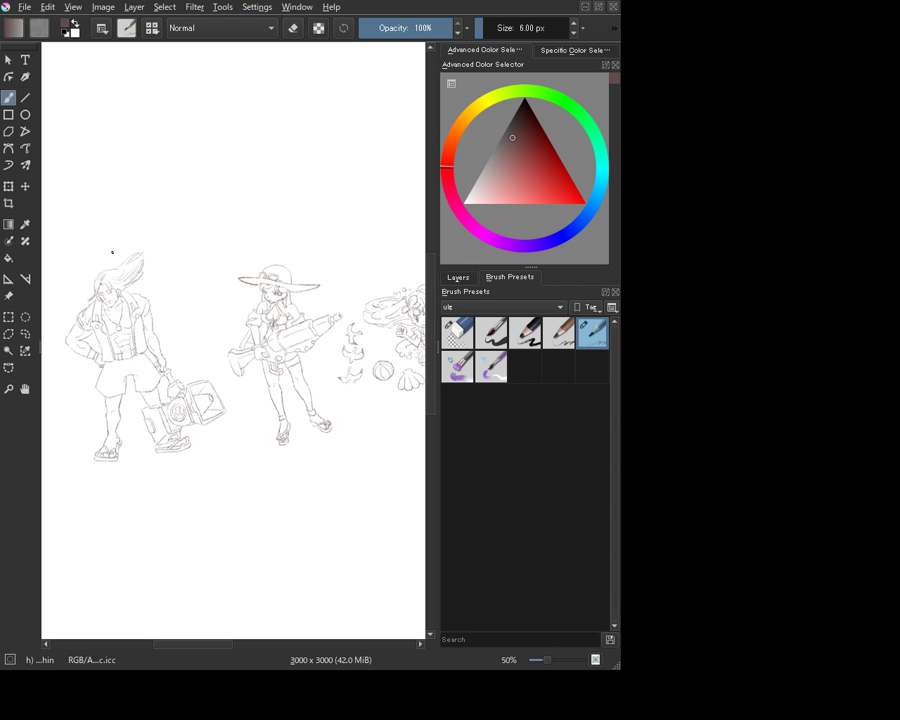
Try a small touch-up on the man's bent arm, undo it, and save the drawing
key("e")
key("e")
left_click(77, 340)
key("ctrl+z")
key("ctrl+s")
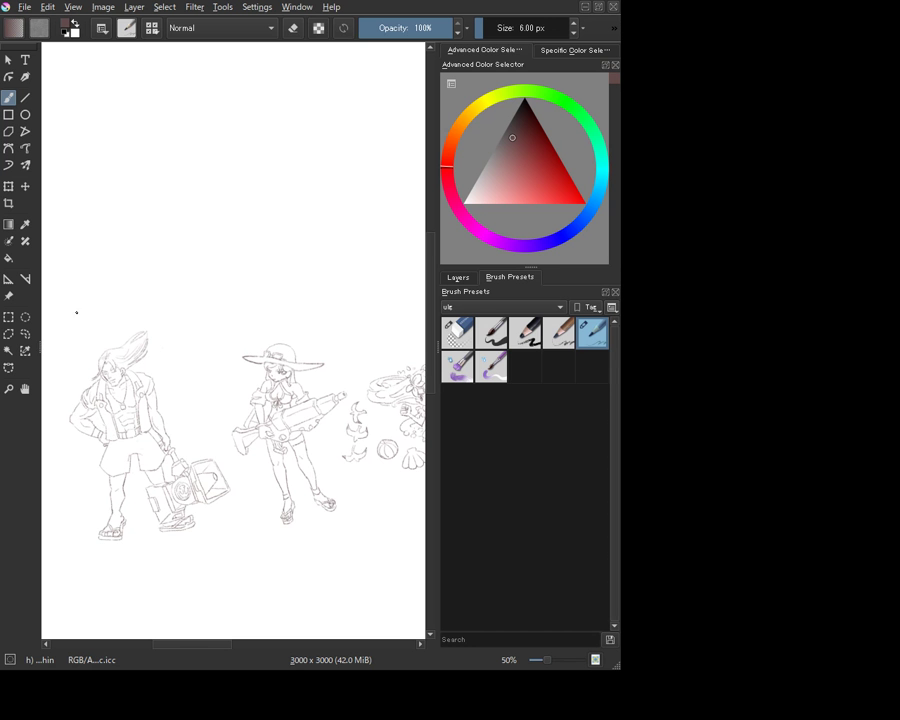
Lasso the long-haired man together with his hammer and move him closer to the woman in the sun hat
left_click(25, 333)
mouse_move(84, 345)
left_mouse_down()
mouse_move(79, 543)
mouse_move(174, 566)
mouse_move(260, 521)
mouse_move(246, 475)
mouse_move(181, 412)
mouse_move(162, 339)
mouse_move(124, 323)
mouse_move(88, 340)
mouse_move(139, 392)
mouse_move(175, 372)
left_mouse_up()
key("m")
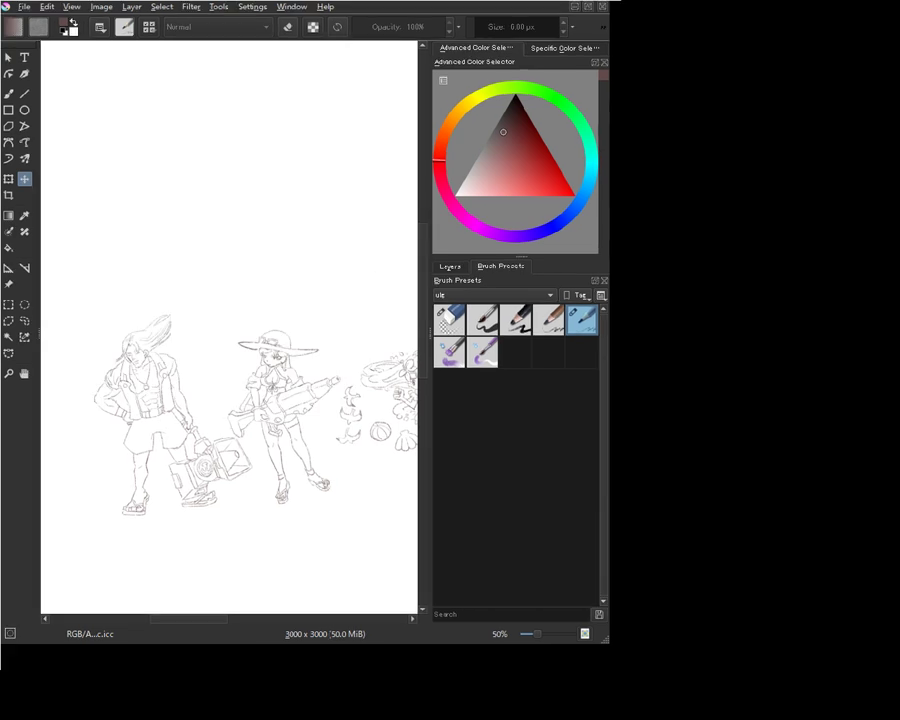
key("Tab")
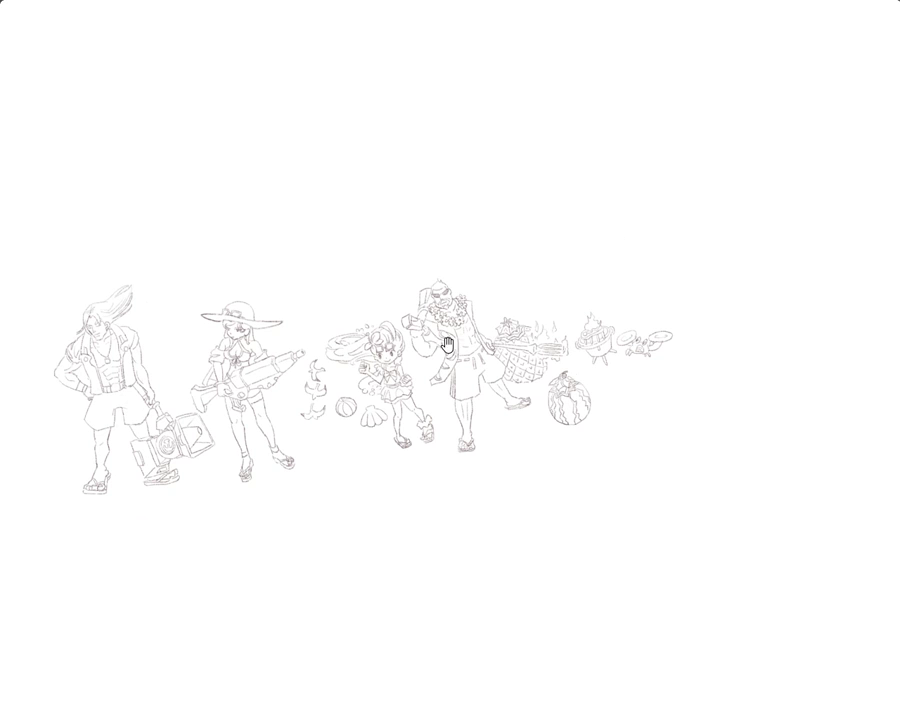